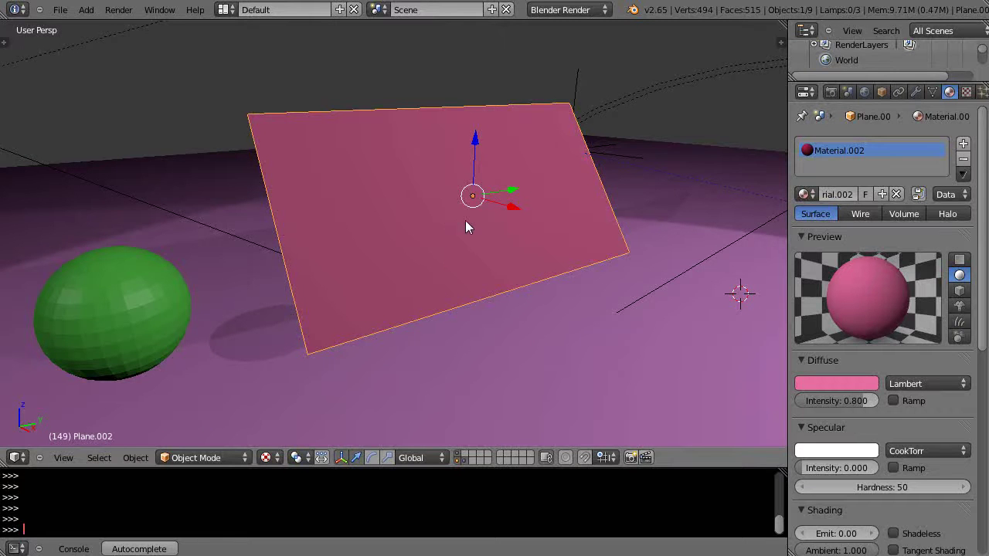
Subdivide the pink plane's mesh six times in Edit Mode and return to Object Mode
{"action": "mouse_move", "coordinate": [466, 225]}
{"action": "middle_mouse_down"}
{"action": "mouse_move", "coordinate": [437, 236]}
{"action": "mouse_move", "coordinate": [472, 239]}
{"action": "middle_mouse_up"}
{"action": "scroll", "coordinate": [469, 235], "scroll_direction": "up", "scroll_amount": 1}
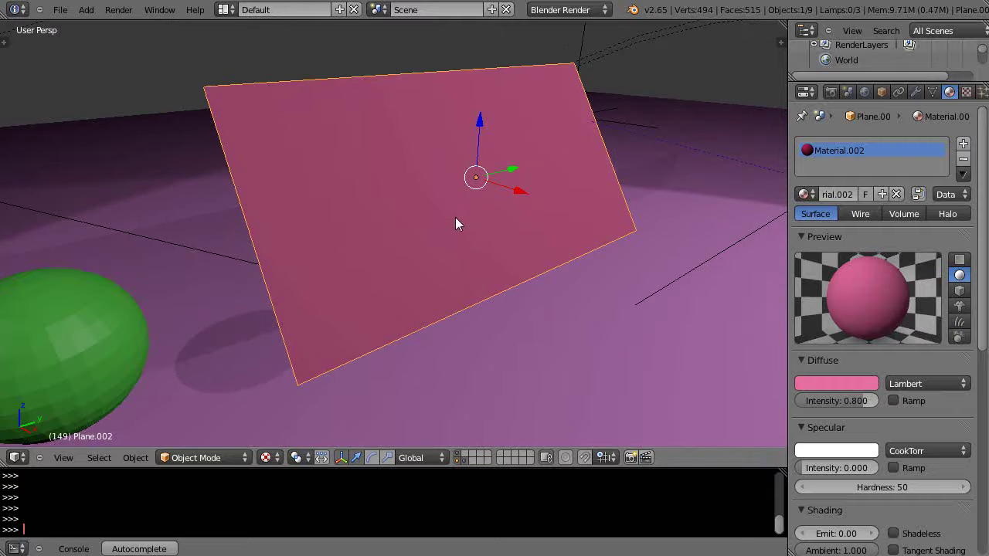
{"action": "key", "text": "Tab"}
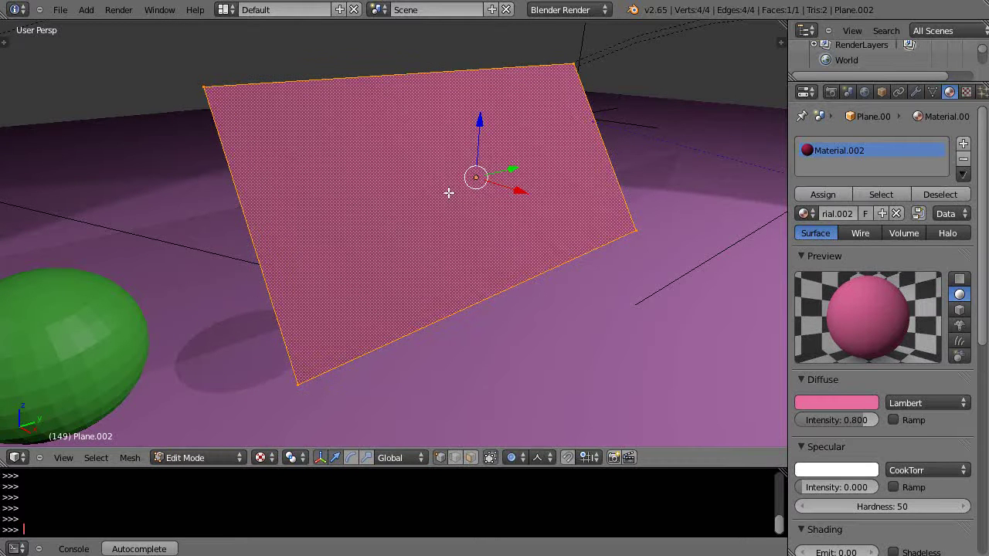
{"action": "key", "text": "w"}
{"action": "left_click", "coordinate": [449, 192]}
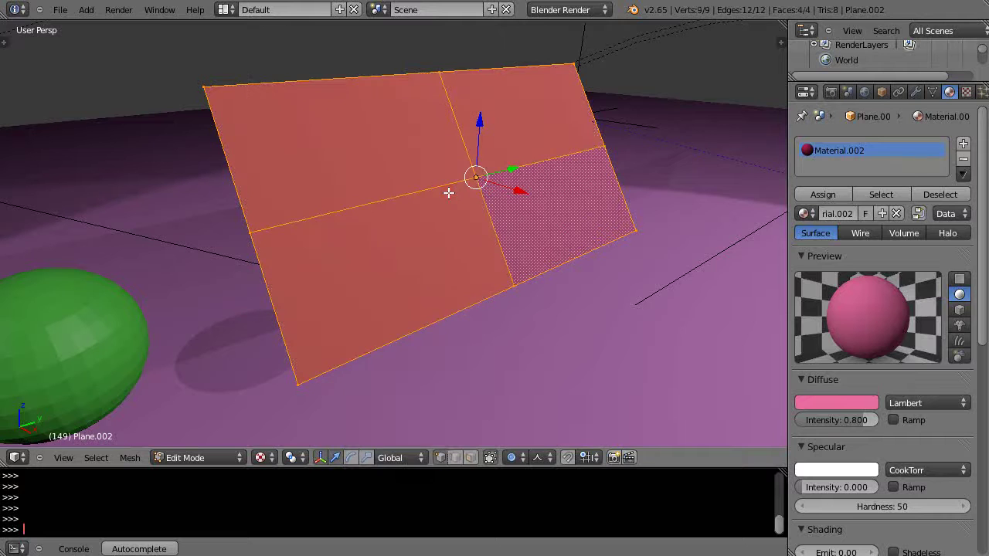
{"action": "key", "text": "w"}
{"action": "left_click", "coordinate": [449, 192]}
{"action": "key", "text": "w"}
{"action": "left_click", "coordinate": [449, 192]}
{"action": "key", "text": "w"}
{"action": "left_click", "coordinate": [448, 193]}
{"action": "key", "text": "w"}
{"action": "left_click", "coordinate": [448, 193]}
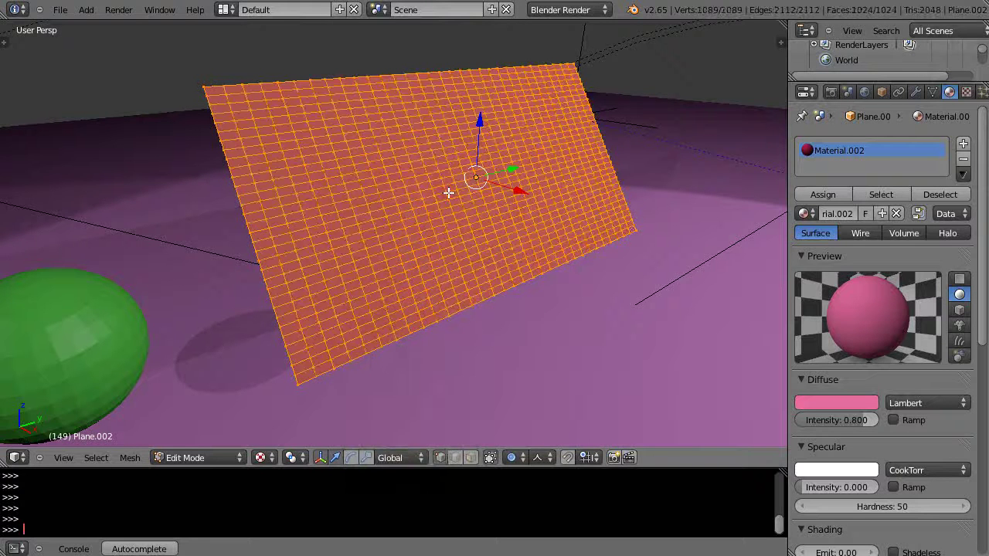
{"action": "key", "text": "w"}
{"action": "left_click", "coordinate": [449, 192]}
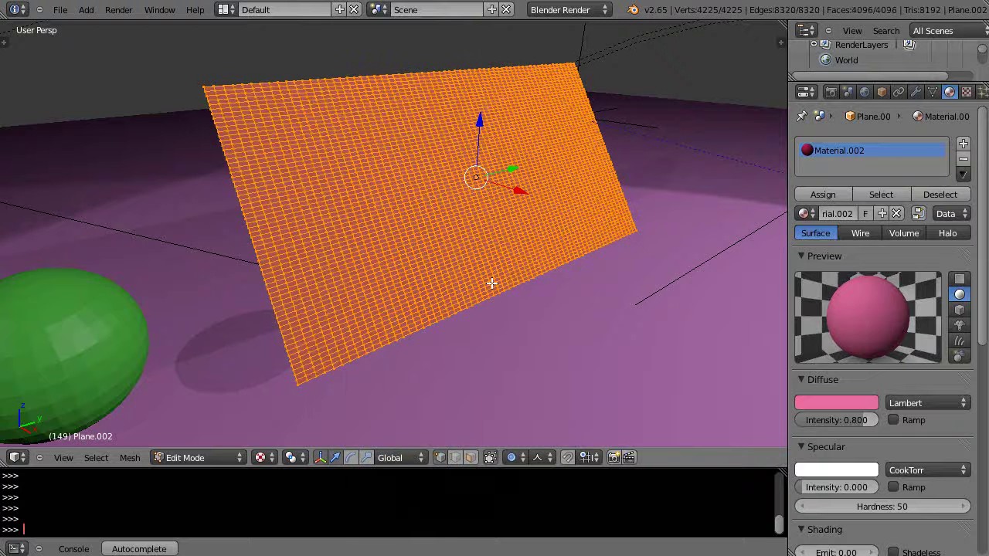
{"action": "key", "text": "Tab"}
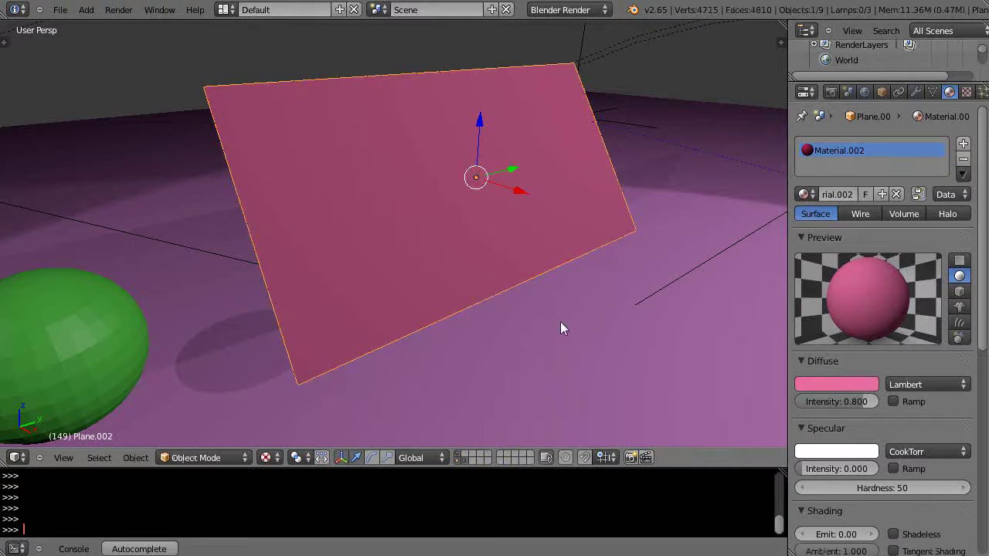
{"action": "left_click", "coordinate": [932, 92]}
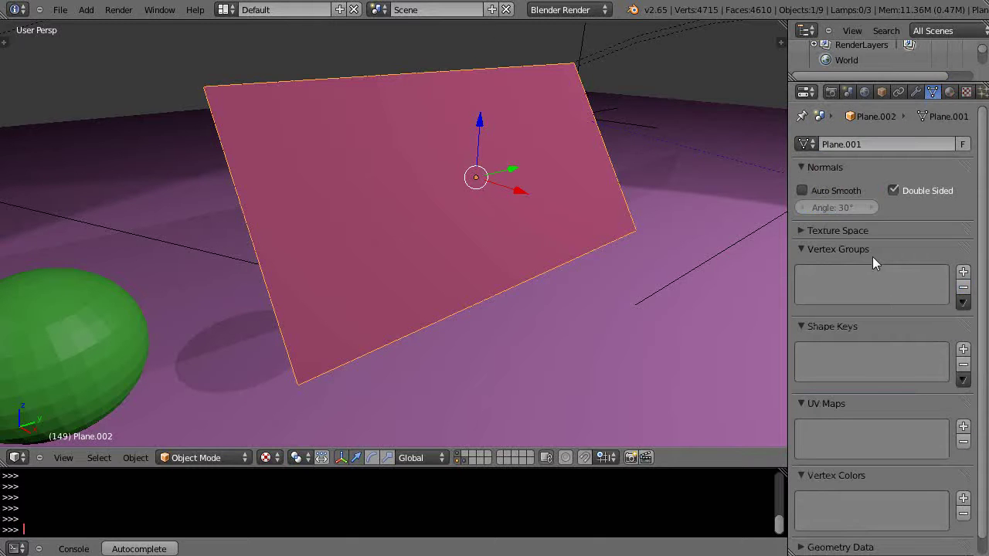
{"action": "scroll", "coordinate": [536, 252], "scroll_direction": "down", "scroll_amount": 2}
{"action": "scroll", "coordinate": [536, 244], "scroll_direction": "up", "scroll_amount": 2}
{"action": "scroll", "coordinate": [540, 245], "scroll_direction": "down", "scroll_amount": 2}
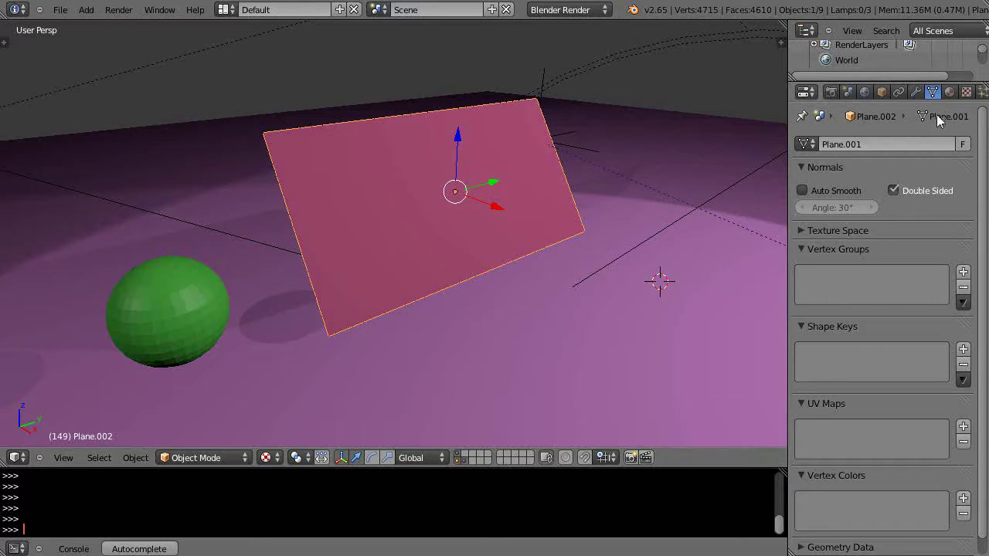
Add a particle system to the plane and set the particle lifetime to about 143.6
{"action": "left_click", "coordinate": [983, 93]}
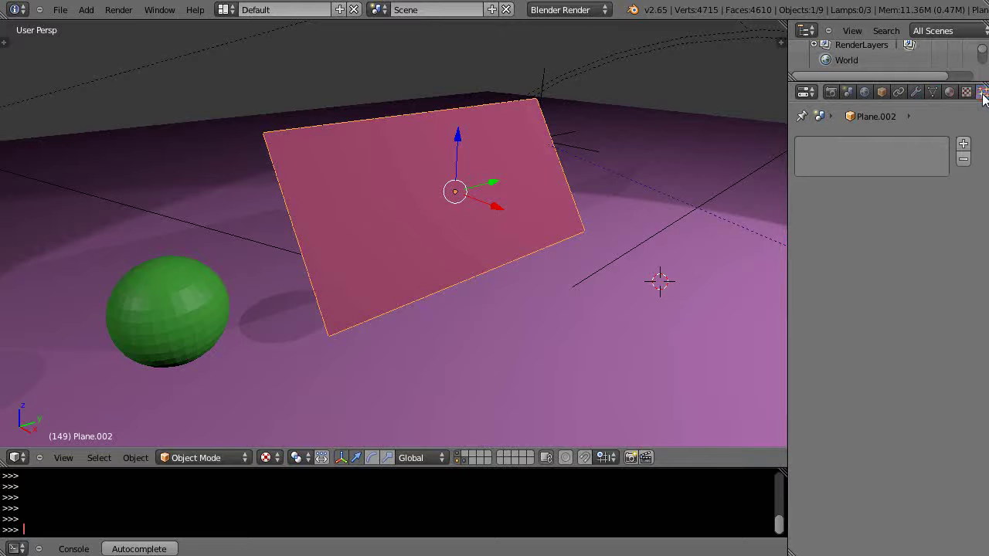
{"action": "left_click", "coordinate": [962, 145]}
{"action": "left_click_drag", "start_coordinate": [931, 300], "coordinate": [941, 303]}
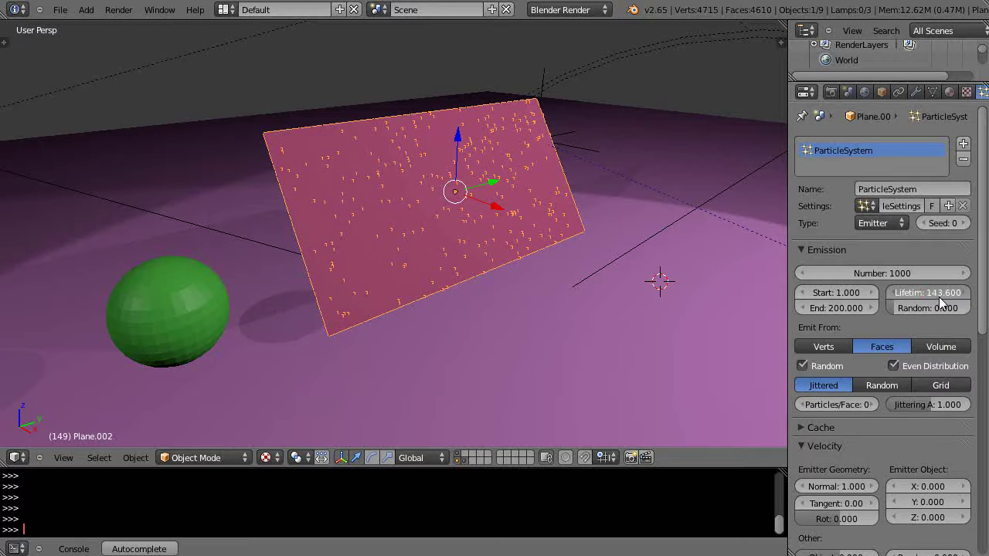
Set the particles' normal emission velocity to about 3.233
{"action": "mouse_move", "coordinate": [506, 240]}
{"action": "middle_mouse_down"}
{"action": "mouse_move", "coordinate": [497, 243]}
{"action": "mouse_move", "coordinate": [518, 243]}
{"action": "mouse_move", "coordinate": [510, 231]}
{"action": "middle_mouse_up"}
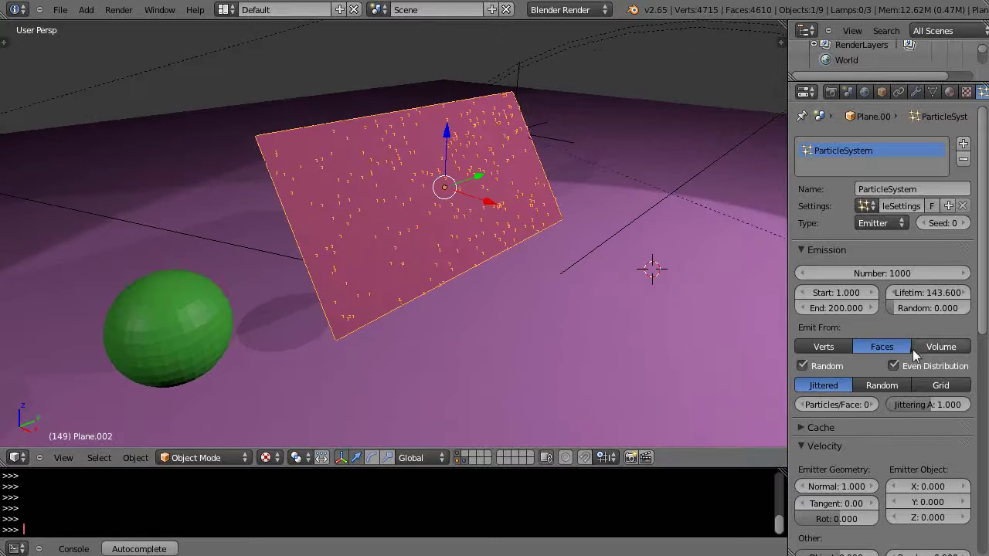
{"action": "left_click_drag", "start_coordinate": [981, 228], "coordinate": [967, 351]}
{"action": "left_click_drag", "start_coordinate": [814, 240], "coordinate": [893, 247]}
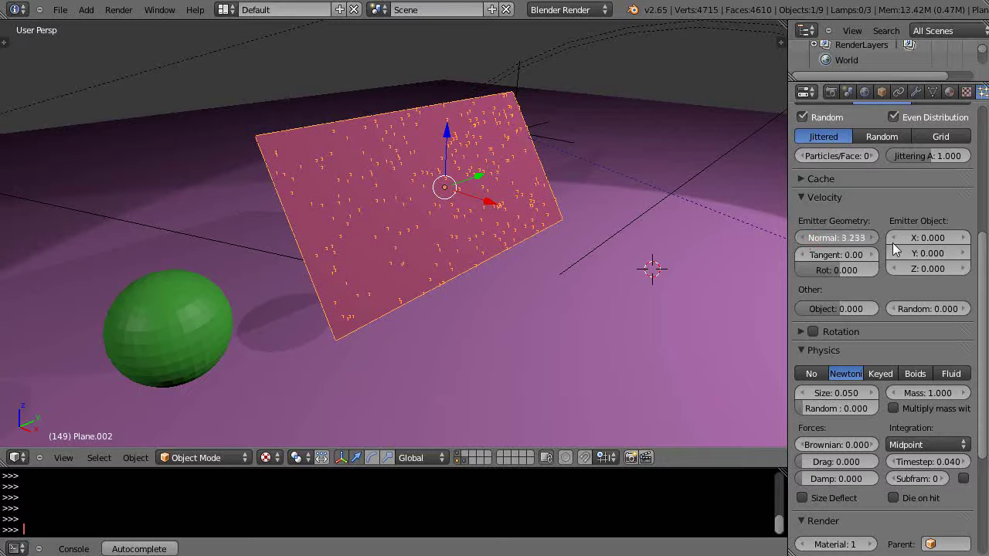
Change the Python console area to a Timeline and play the particle animation from the start
{"action": "left_click", "coordinate": [16, 549]}
{"action": "left_click", "coordinate": [37, 514]}
{"action": "left_click", "coordinate": [133, 502]}
{"action": "key", "text": "alt+a"}
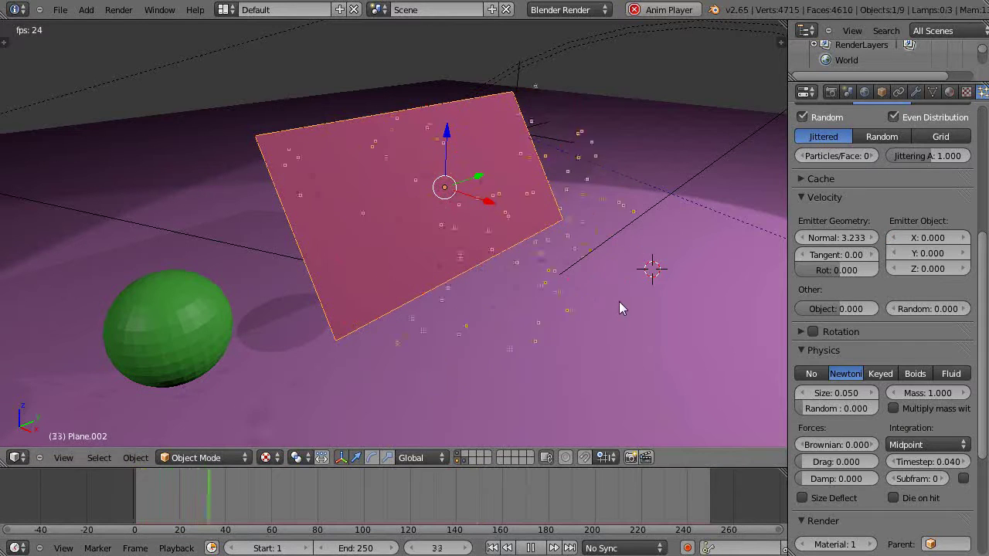
{"action": "key", "text": "Escape"}
Set the particles' normal emission velocity to 0
{"action": "left_click", "coordinate": [845, 238]}
{"action": "type", "text": "0"}
{"action": "key", "text": "Return"}
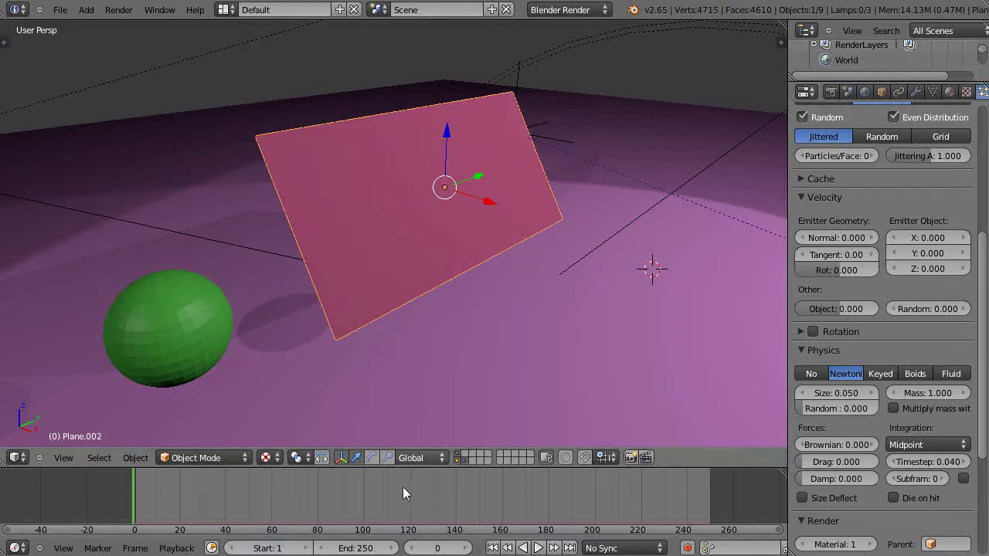
Switch the transform orientation to Local and inspect the direction of the plane's own axes
{"action": "left_click", "coordinate": [419, 457]}
{"action": "left_click", "coordinate": [410, 425]}
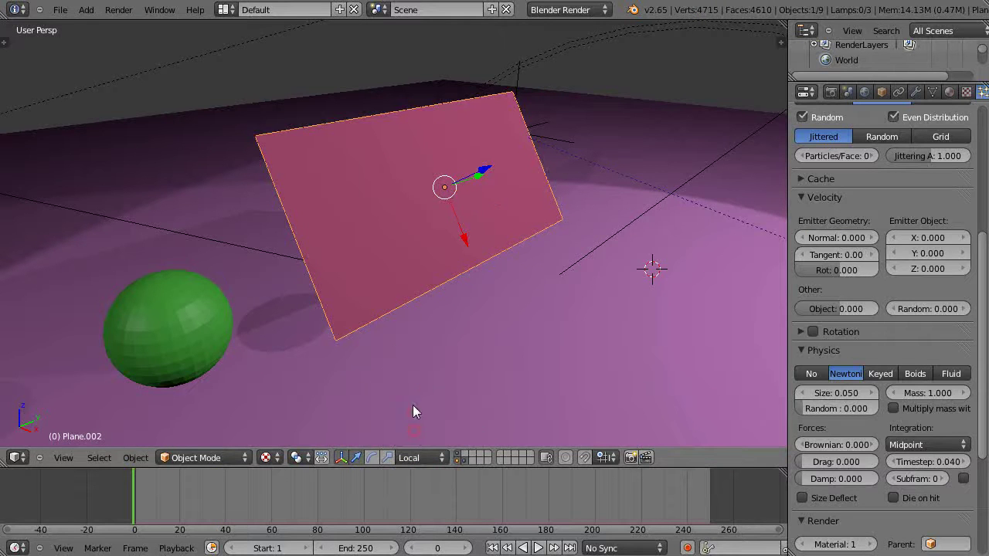
{"action": "middle_click_drag", "start_coordinate": [469, 198], "coordinate": [395, 164]}
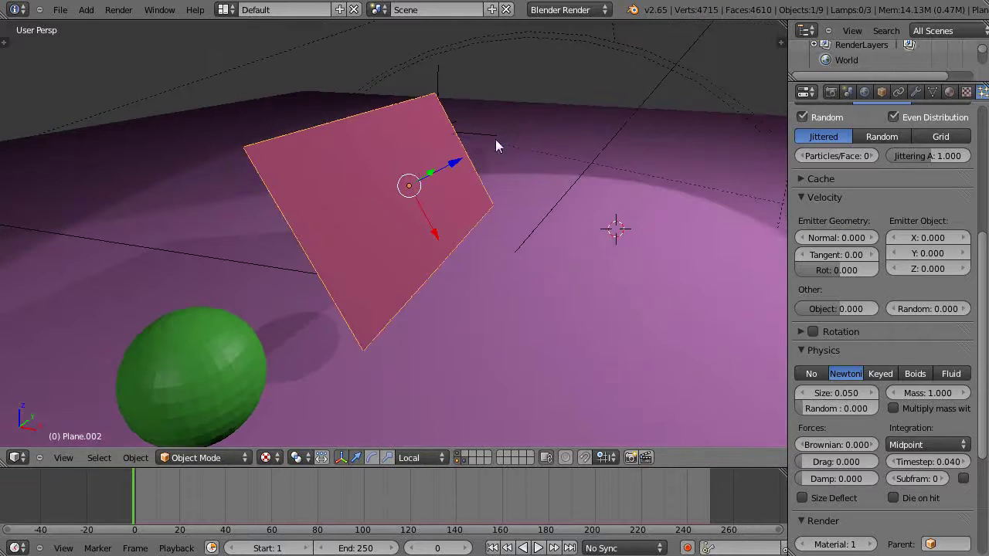
{"action": "middle_click_drag", "start_coordinate": [494, 144], "coordinate": [453, 265]}
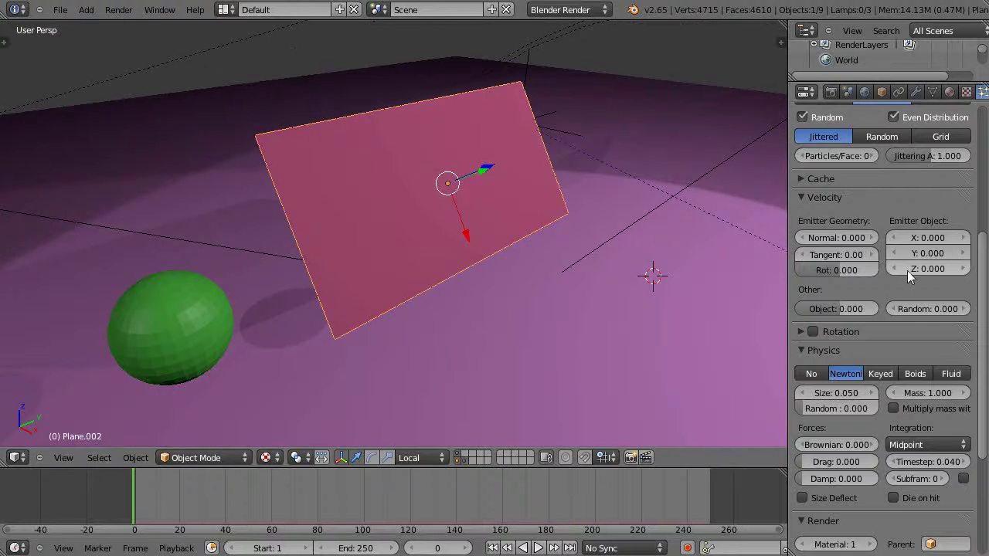
Set the emitter object's Z velocity to about 3.594 and play the particle animation to check it
{"action": "left_click_drag", "start_coordinate": [936, 269], "coordinate": [984, 269]}
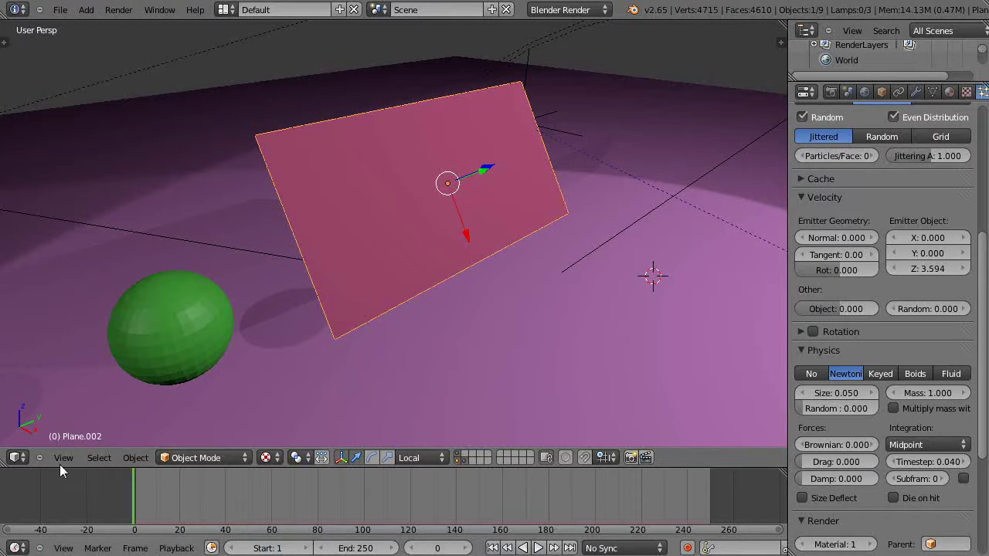
{"action": "key", "text": "alt+a"}
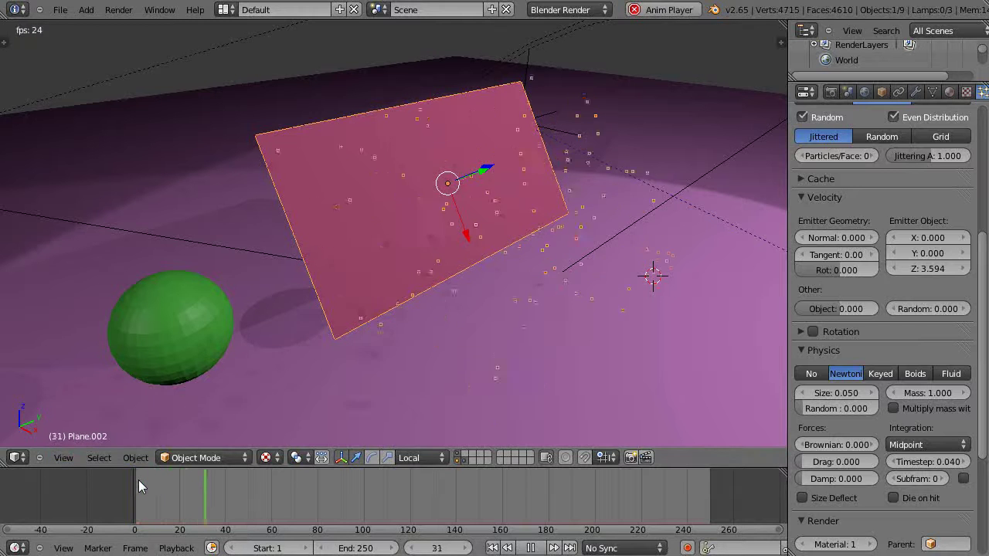
{"action": "key", "text": "Escape"}
{"action": "mouse_move", "coordinate": [433, 352]}
{"action": "middle_mouse_down"}
{"action": "mouse_move", "coordinate": [477, 354]}
{"action": "mouse_move", "coordinate": [427, 347]}
{"action": "mouse_move", "coordinate": [447, 350]}
{"action": "middle_mouse_up"}
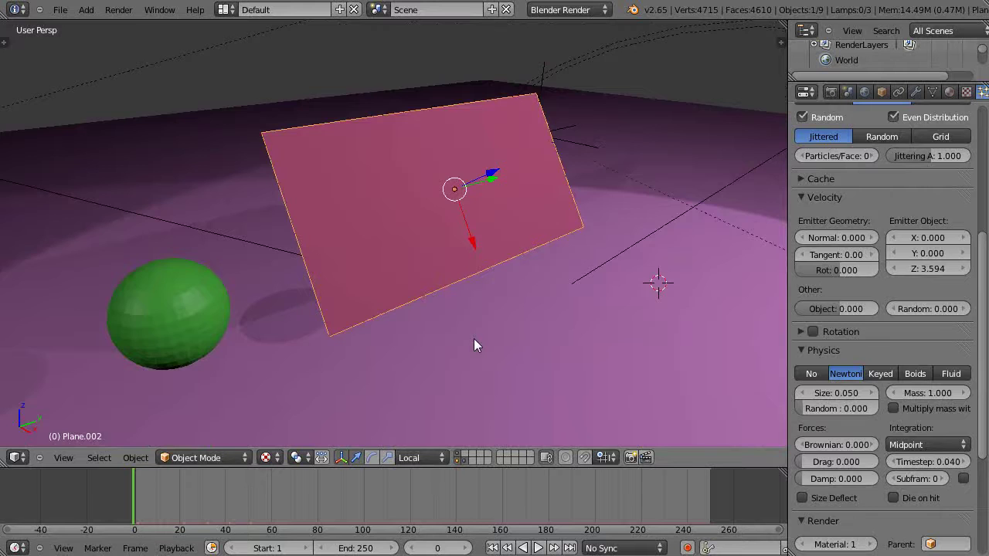
Increase the number of emitted particles to 3319 and play the animation
{"action": "scroll", "coordinate": [473, 339], "scroll_direction": "up", "scroll_amount": 2}
{"action": "scroll", "coordinate": [476, 336], "scroll_direction": "down", "scroll_amount": 2}
{"action": "scroll", "coordinate": [834, 274], "scroll_direction": "up", "scroll_amount": 4}
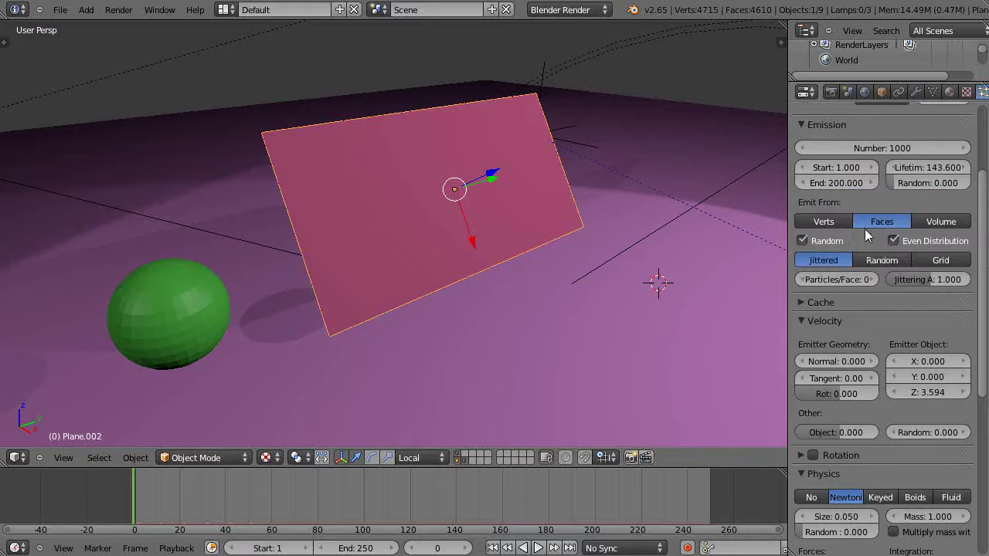
{"action": "left_click_drag", "start_coordinate": [877, 139], "coordinate": [954, 140]}
{"action": "key", "text": "alt+a"}
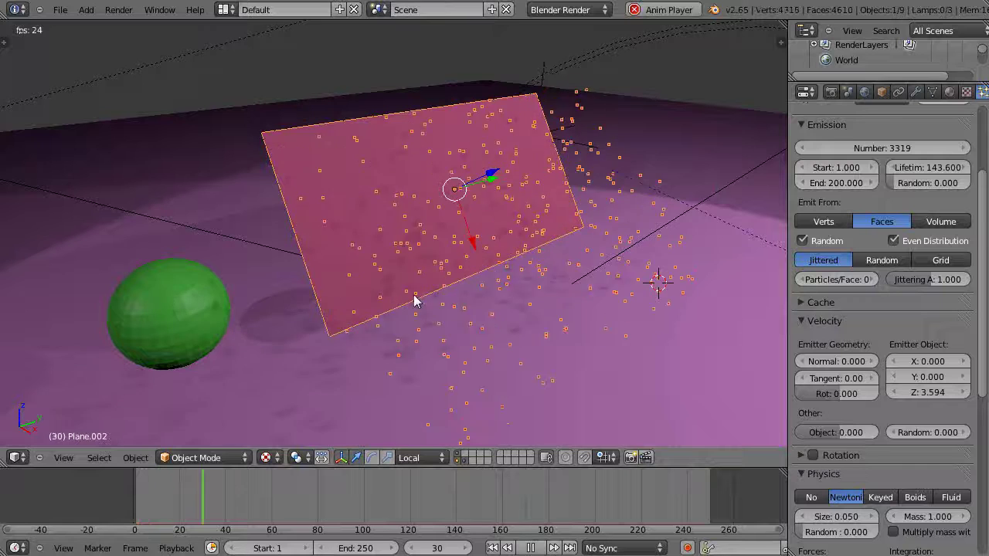
Try emitting particles from Verts during playback, restore emission from Faces, and stop the animation
{"action": "left_click", "coordinate": [823, 221]}
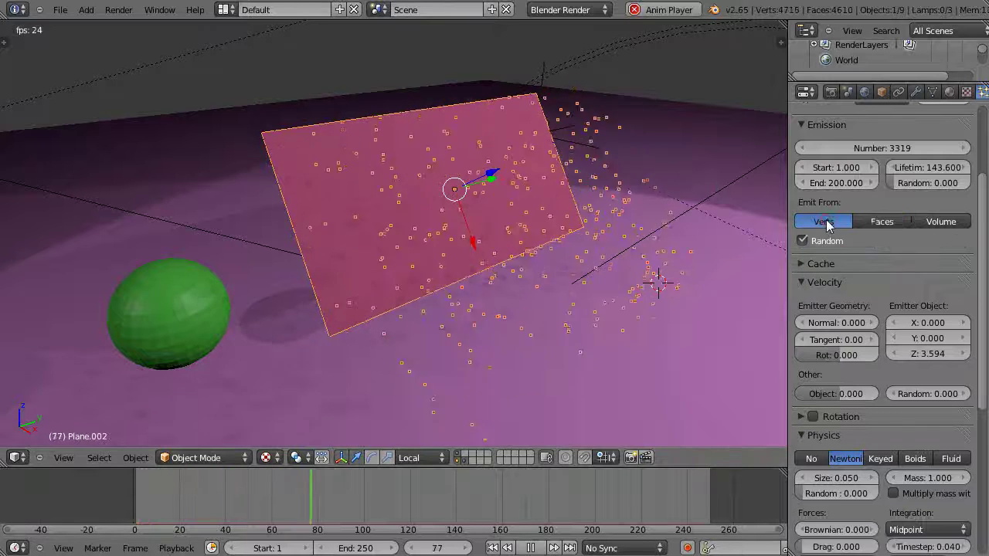
{"action": "left_click", "coordinate": [882, 221]}
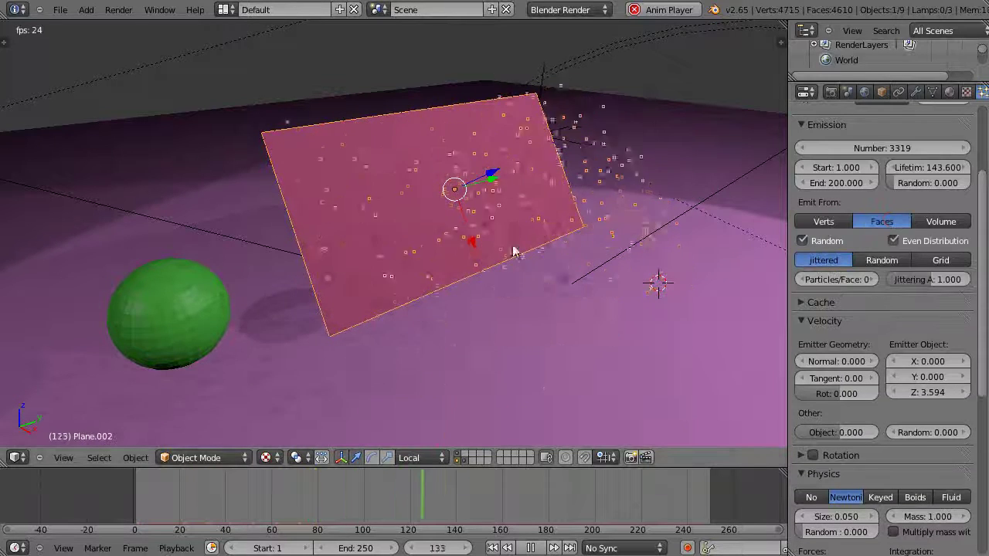
{"action": "scroll", "coordinate": [525, 226], "scroll_direction": "up", "scroll_amount": 3}
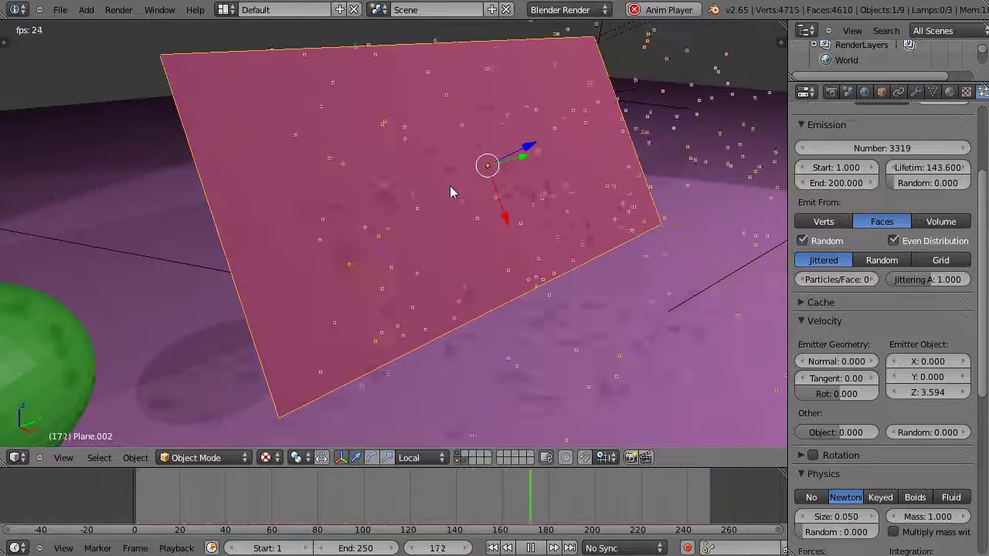
{"action": "key", "text": "Escape"}
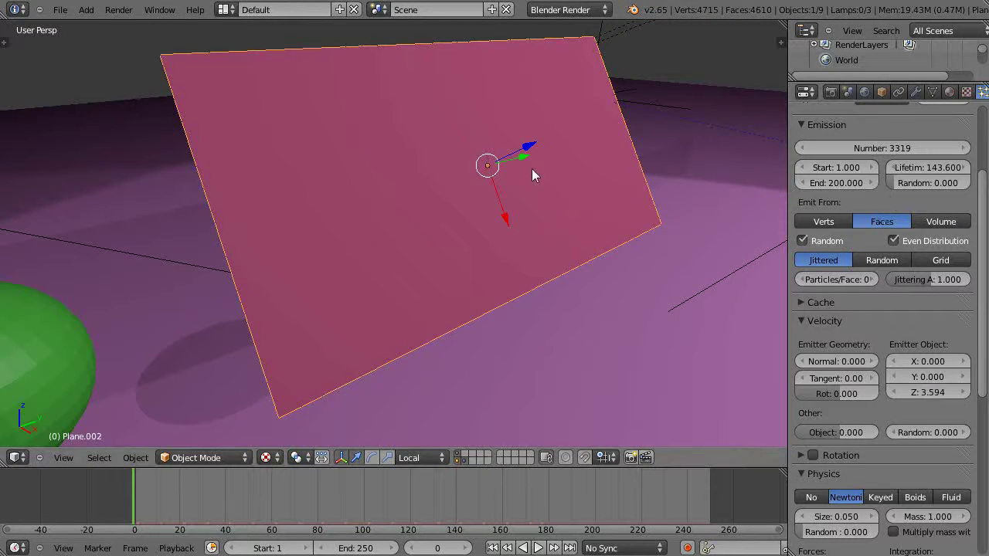
{"action": "scroll", "coordinate": [529, 241], "scroll_direction": "down", "scroll_amount": 1}
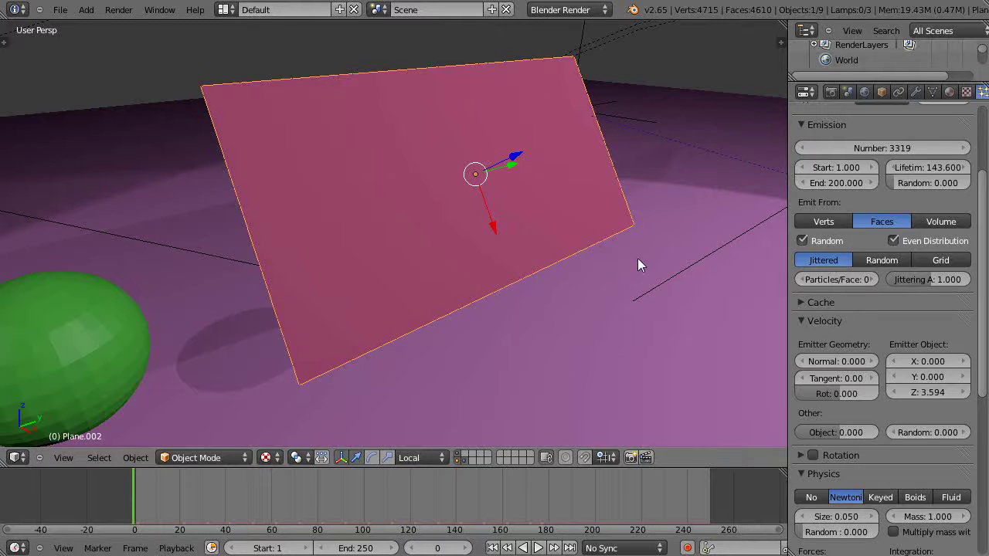
Add a vertex group to the plane and name it ParticleGroup
{"action": "left_click", "coordinate": [933, 92]}
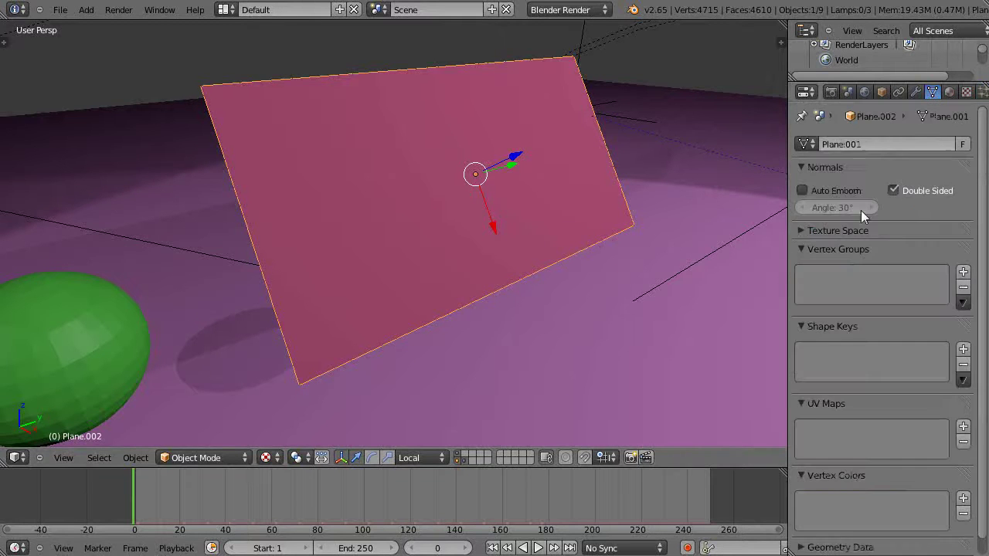
{"action": "left_click", "coordinate": [962, 272]}
{"action": "left_click", "coordinate": [892, 363]}
{"action": "type", "text": "Partic"}
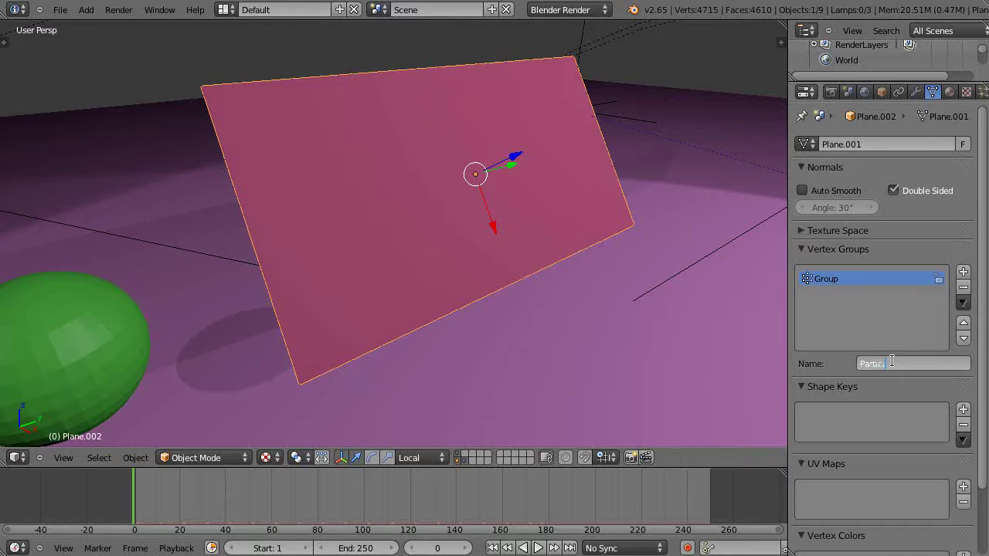
{"action": "type", "text": "leGroup"}
{"action": "key", "text": "Return"}
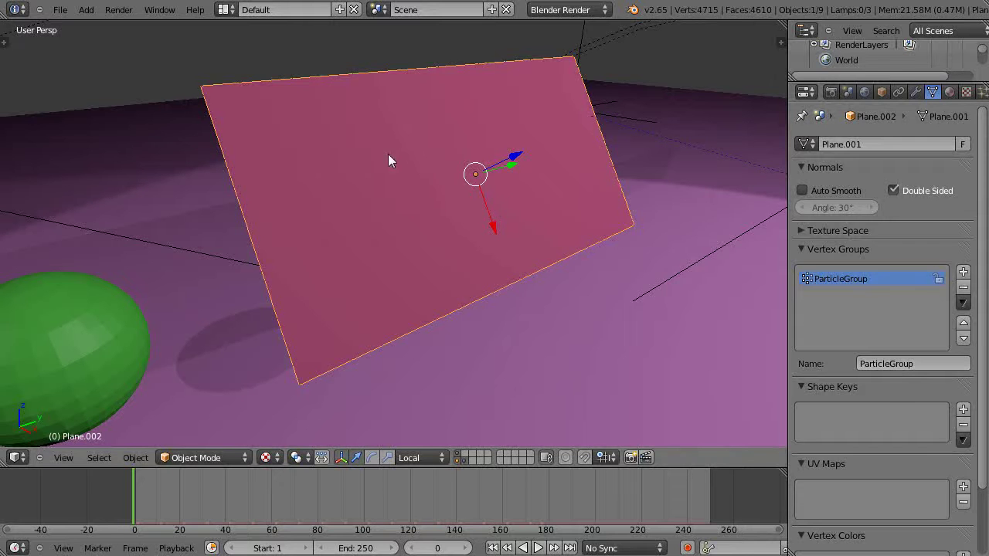
Enter Edit Mode on the plane and assign all its vertices to ParticleGroup with a weight of 0
{"action": "key", "text": "Tab"}
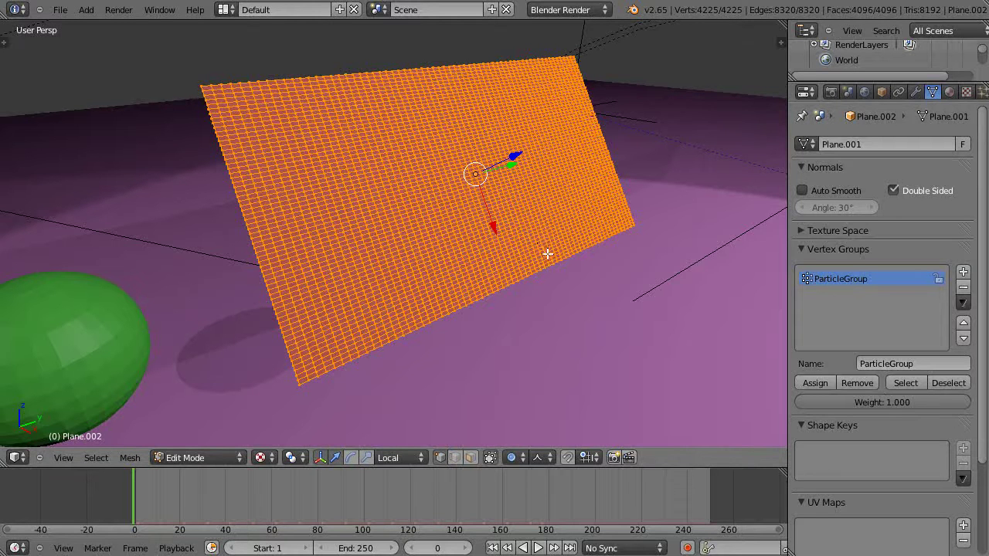
{"action": "scroll", "coordinate": [548, 254], "scroll_direction": "down", "scroll_amount": 1}
{"action": "scroll", "coordinate": [548, 254], "scroll_direction": "up", "scroll_amount": 1}
{"action": "left_click", "coordinate": [894, 402]}
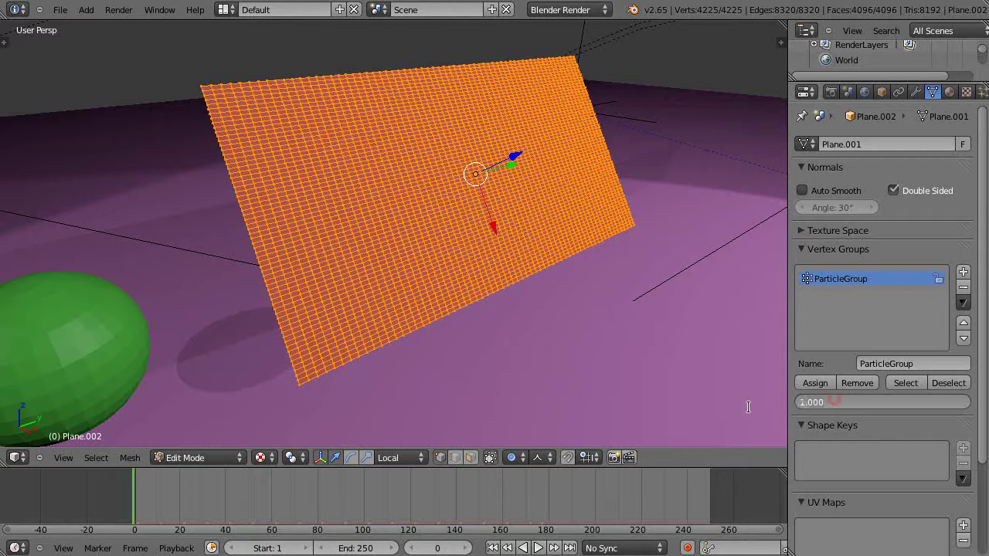
{"action": "key", "text": "Return"}
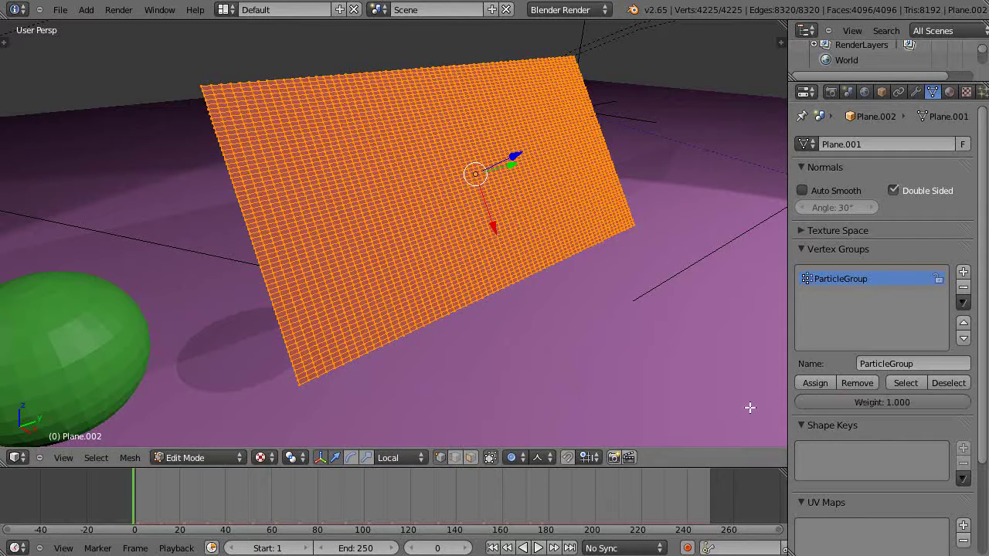
{"action": "left_click", "coordinate": [870, 400]}
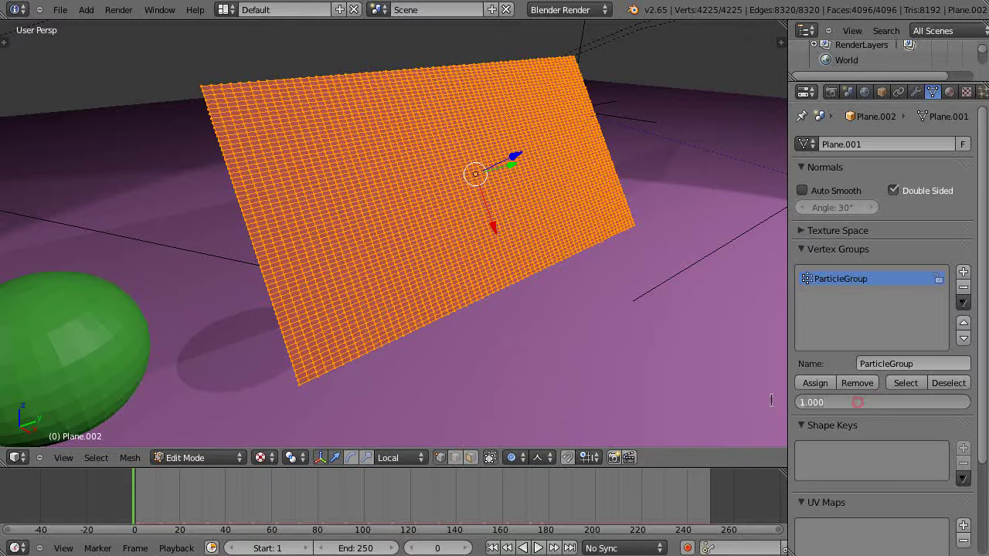
{"action": "left_click", "coordinate": [826, 403]}
{"action": "key", "text": "BackSpace"}
{"action": "key", "text": "BackSpace"}
{"action": "key", "text": "BackSpace"}
{"action": "type", "text": "0"}
{"action": "key", "text": "Return"}
{"action": "left_click", "coordinate": [817, 383]}
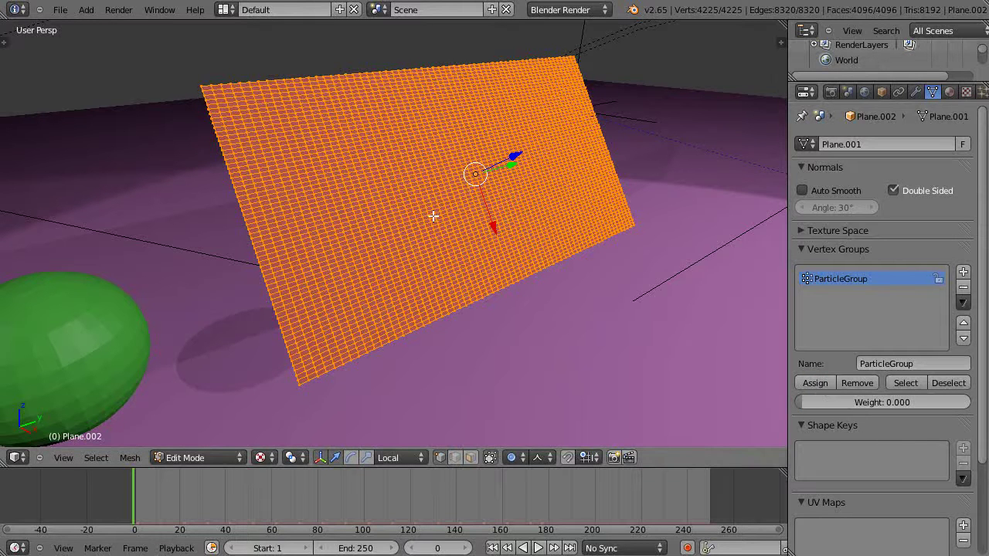
Leave Edit Mode and display the plane in Weight Paint mode to examine its ParticleGroup weights
{"action": "key", "text": "Tab"}
{"action": "left_click", "coordinate": [174, 458]}
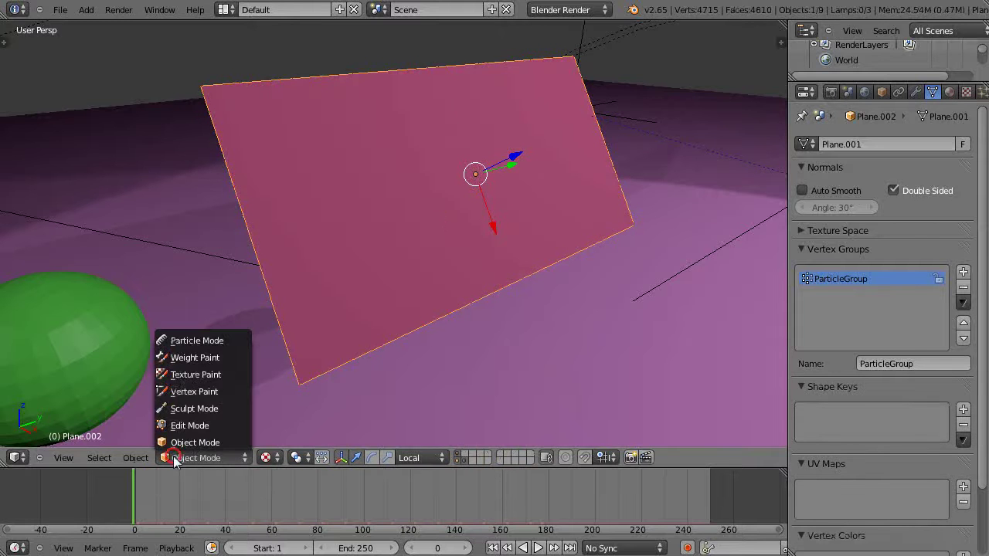
{"action": "left_click", "coordinate": [181, 356]}
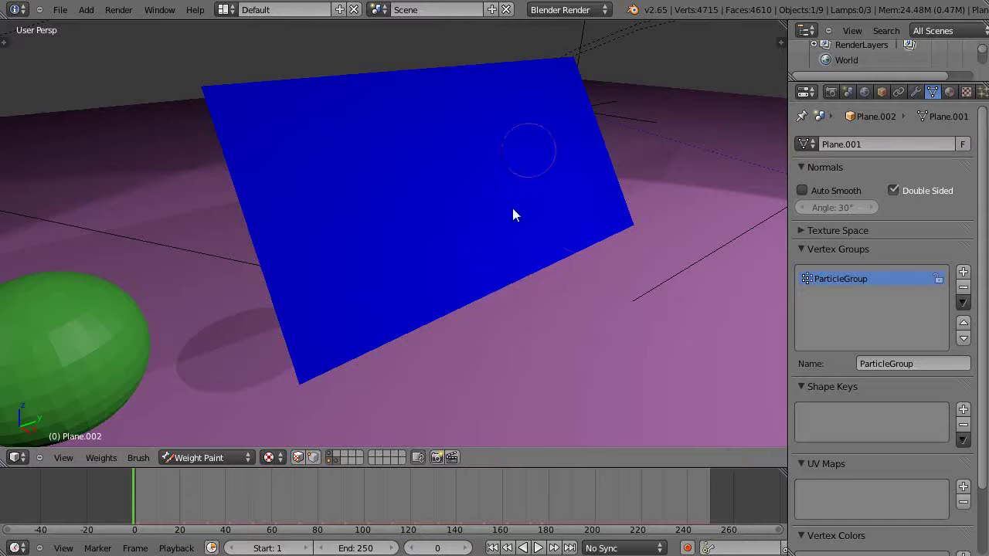
Assign all the plane's vertices to ParticleGroup with a weight of 1, and check the weights in Weight Paint mode
{"action": "key", "text": "Tab"}
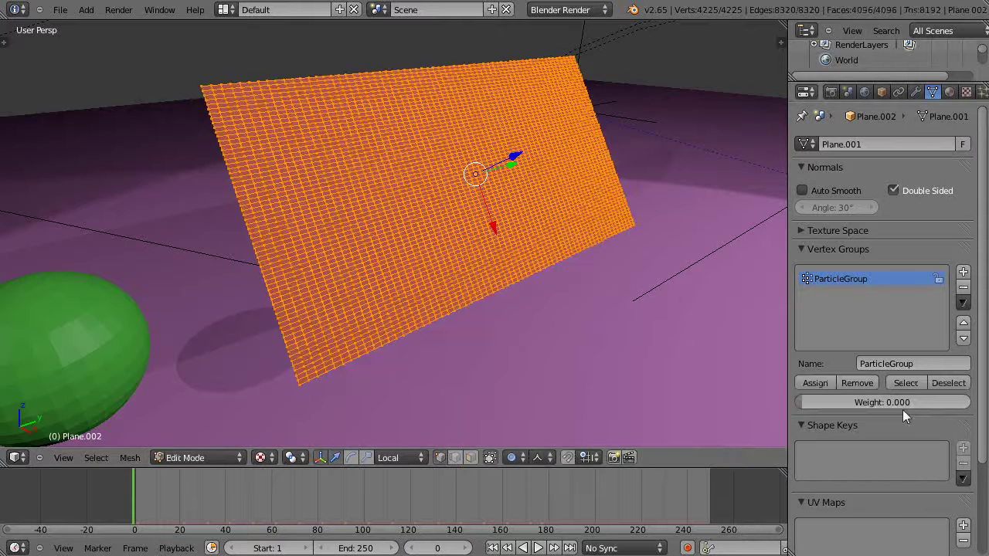
{"action": "left_click", "coordinate": [891, 401]}
{"action": "type", "text": "1"}
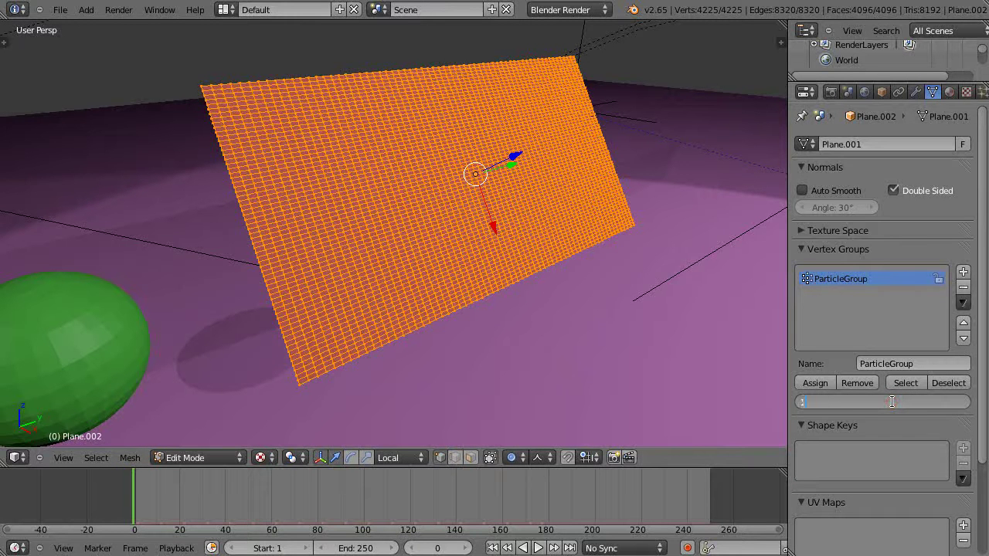
{"action": "key", "text": "Return"}
{"action": "left_click", "coordinate": [814, 383]}
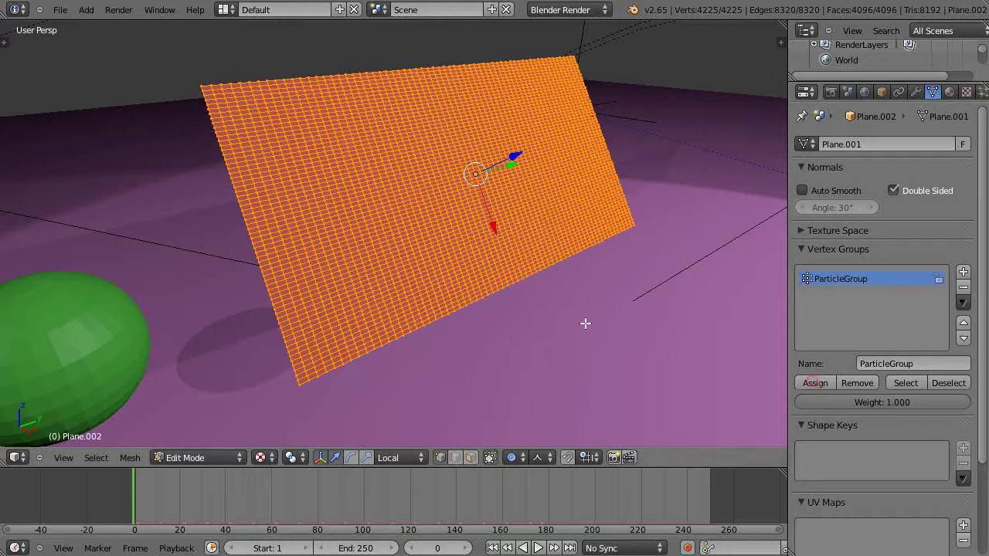
{"action": "left_click", "coordinate": [184, 457]}
{"action": "left_click", "coordinate": [188, 358]}
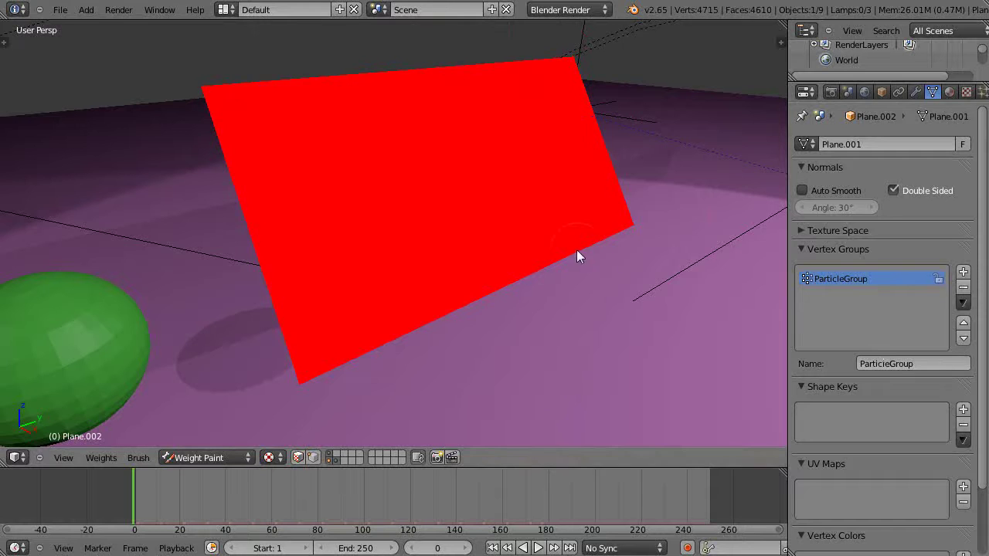
{"action": "left_click", "coordinate": [188, 458]}
{"action": "left_click", "coordinate": [189, 439]}
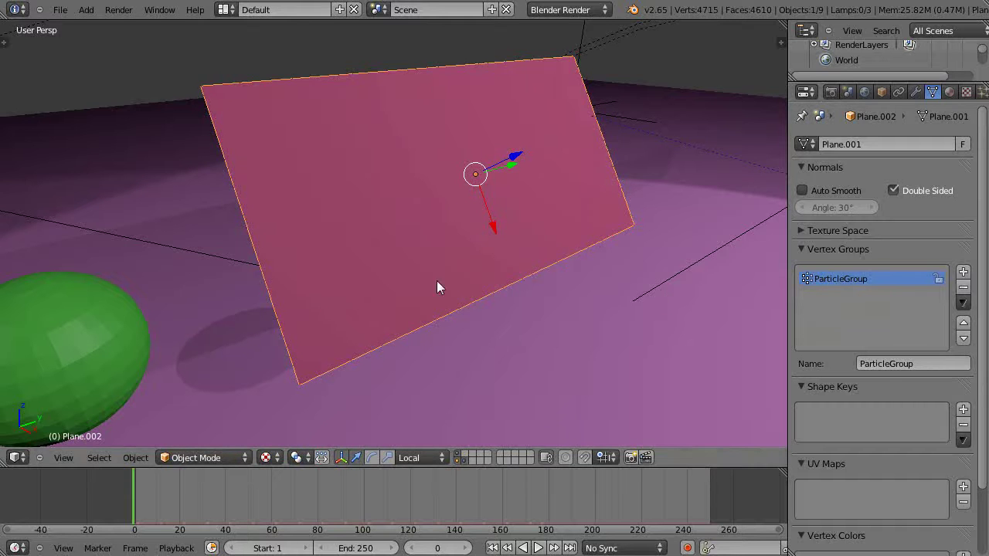
Reassign all the plane's vertices to ParticleGroup with a weight of 0 and return to Object Mode
{"action": "key", "text": "Tab"}
{"action": "left_click", "coordinate": [896, 398]}
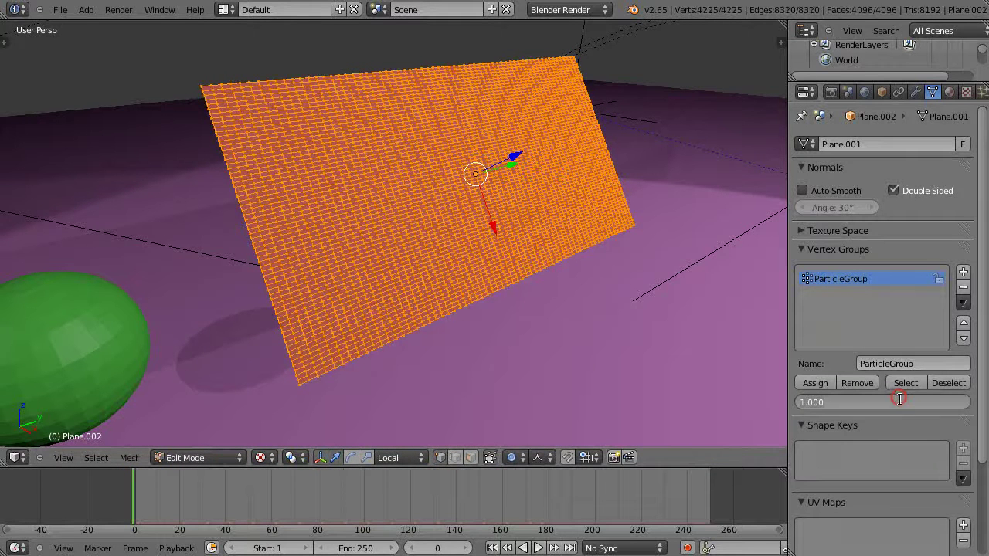
{"action": "left_click", "coordinate": [854, 402]}
{"action": "type", "text": "0"}
{"action": "key", "text": "Return"}
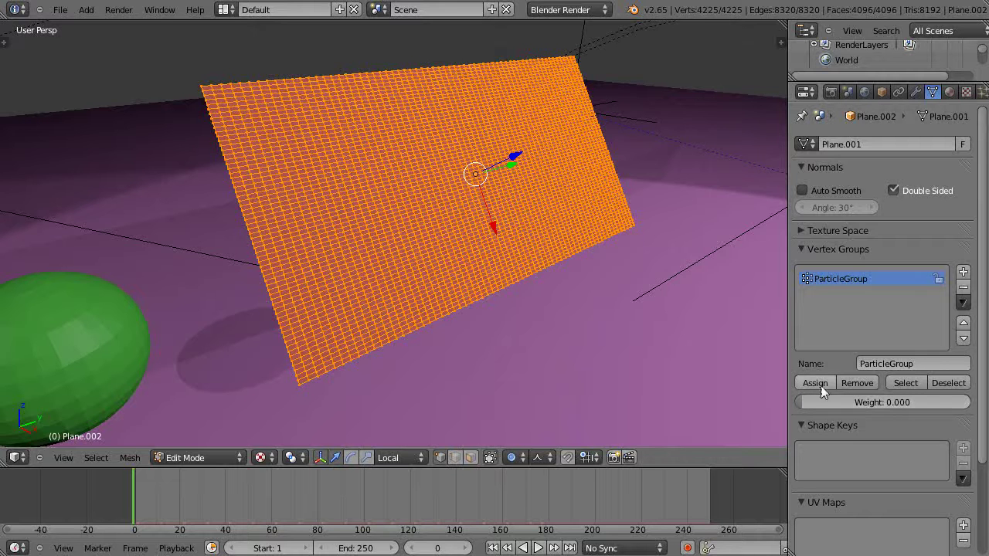
{"action": "left_click", "coordinate": [812, 384]}
{"action": "scroll", "coordinate": [654, 305], "scroll_direction": "down", "scroll_amount": 2}
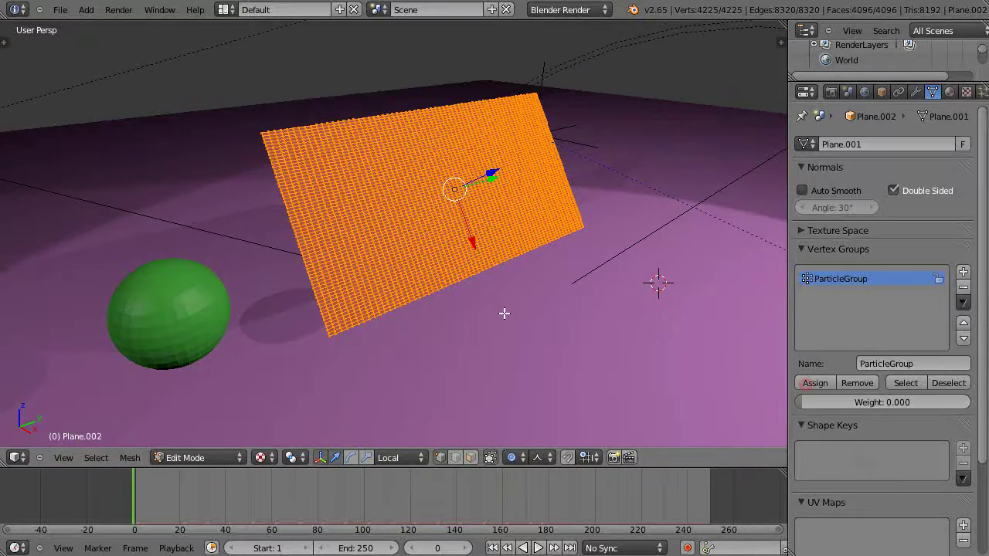
{"action": "key", "text": "Tab"}
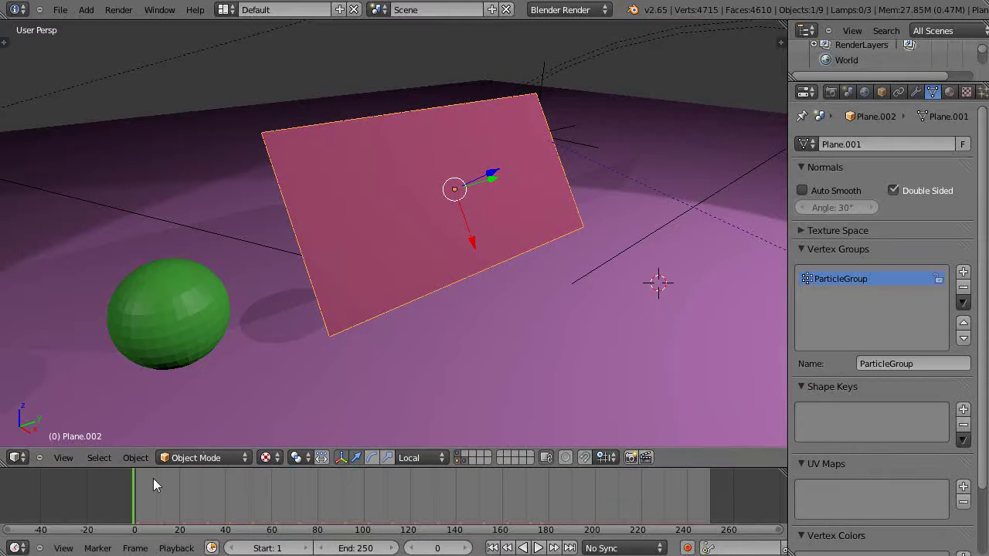
Play the animation to check how the plane emits particles, and stop playback
{"action": "key", "text": "alt+a"}
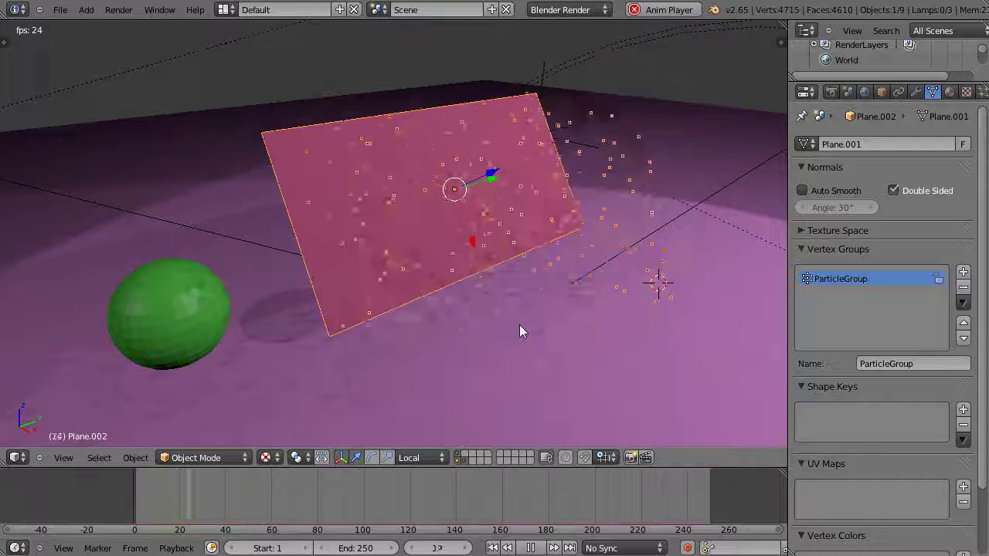
{"action": "scroll", "coordinate": [575, 314], "scroll_direction": "up", "scroll_amount": 2}
{"action": "scroll", "coordinate": [575, 312], "scroll_direction": "down", "scroll_amount": 1}
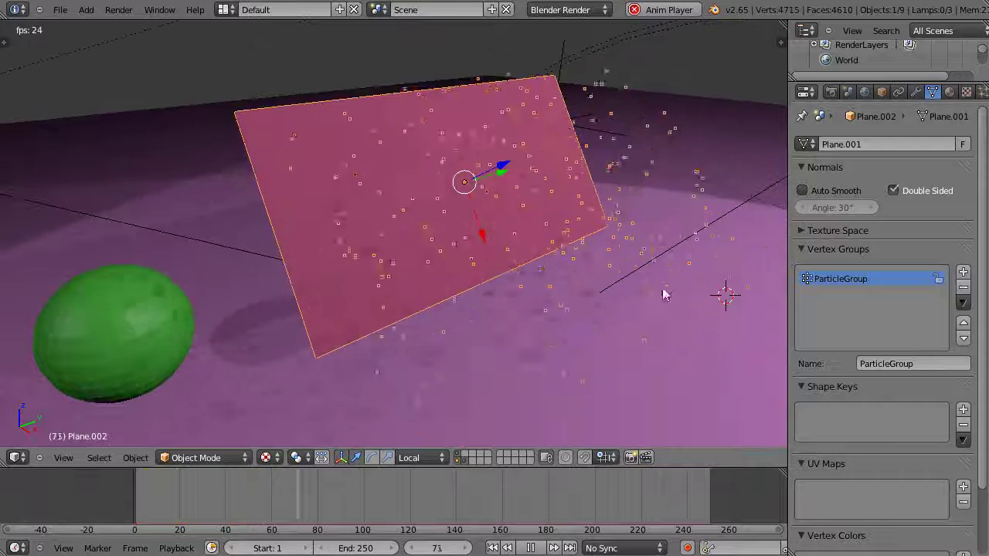
{"action": "key", "text": "Escape"}
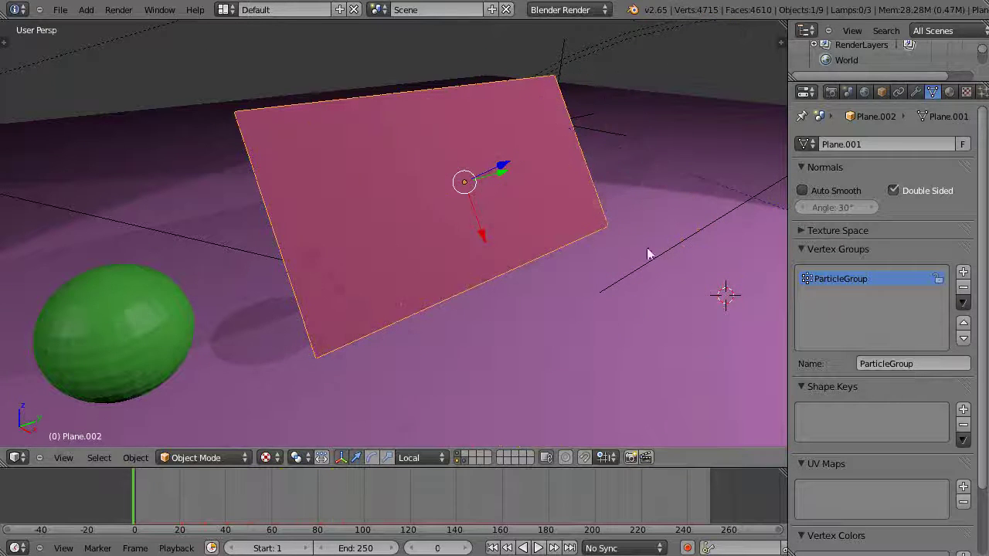
Set ParticleGroup as the Density vertex group of the plane's particle system
{"action": "left_click", "coordinate": [982, 93]}
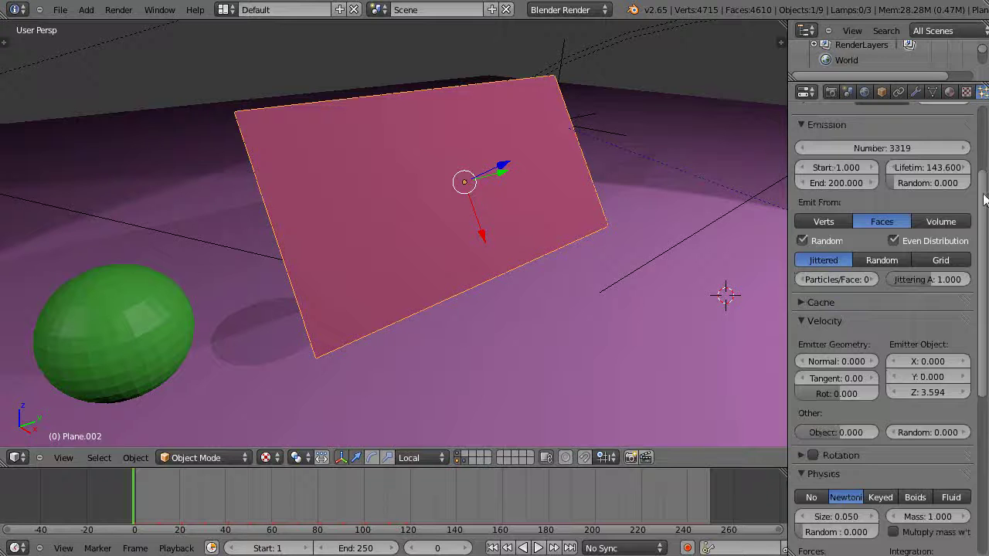
{"action": "left_click_drag", "start_coordinate": [985, 220], "coordinate": [974, 417]}
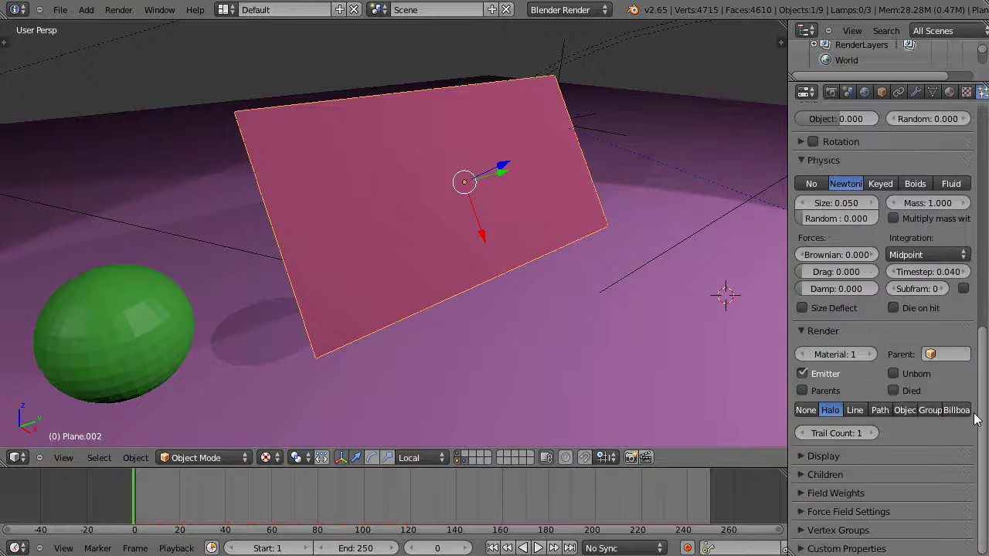
{"action": "left_click", "coordinate": [801, 531]}
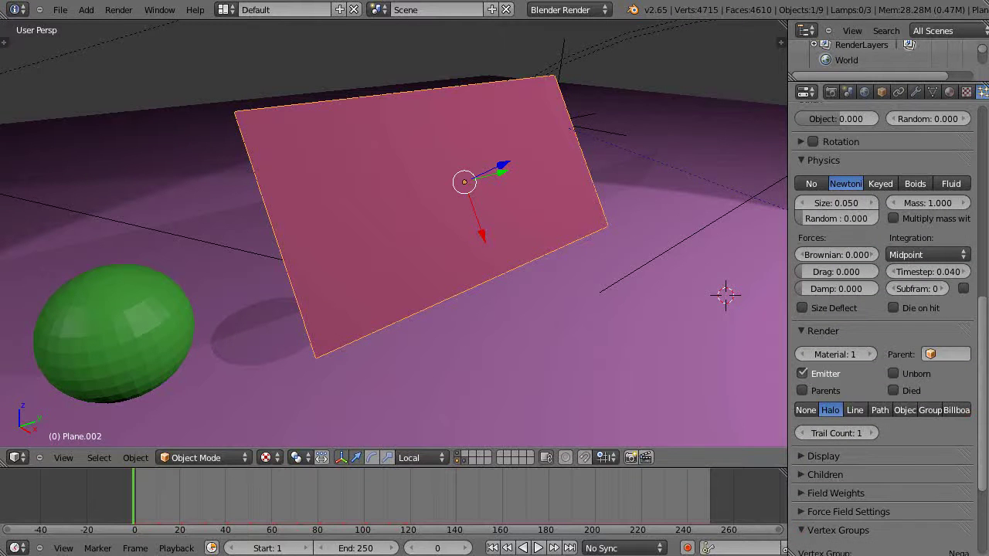
{"action": "left_click_drag", "start_coordinate": [979, 322], "coordinate": [978, 388]}
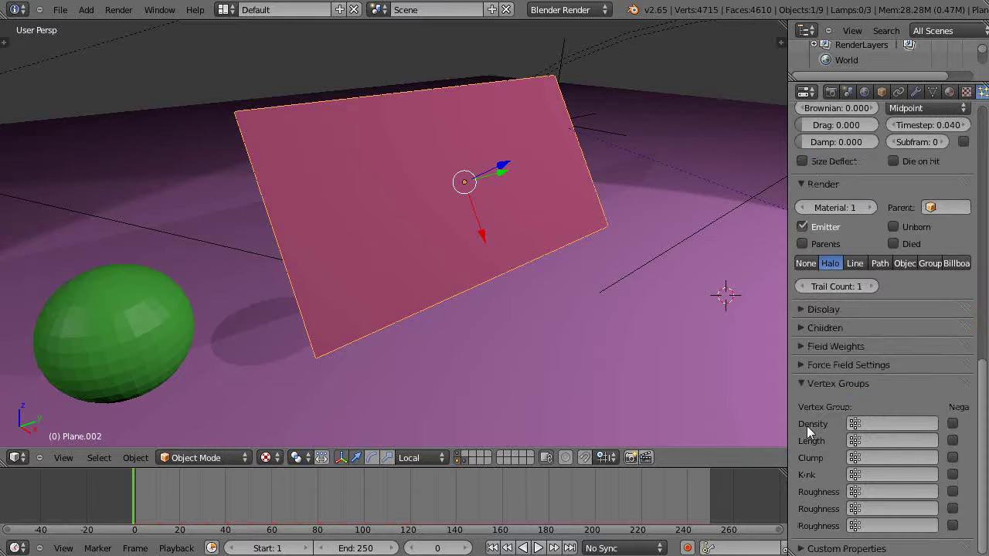
{"action": "left_click", "coordinate": [885, 423]}
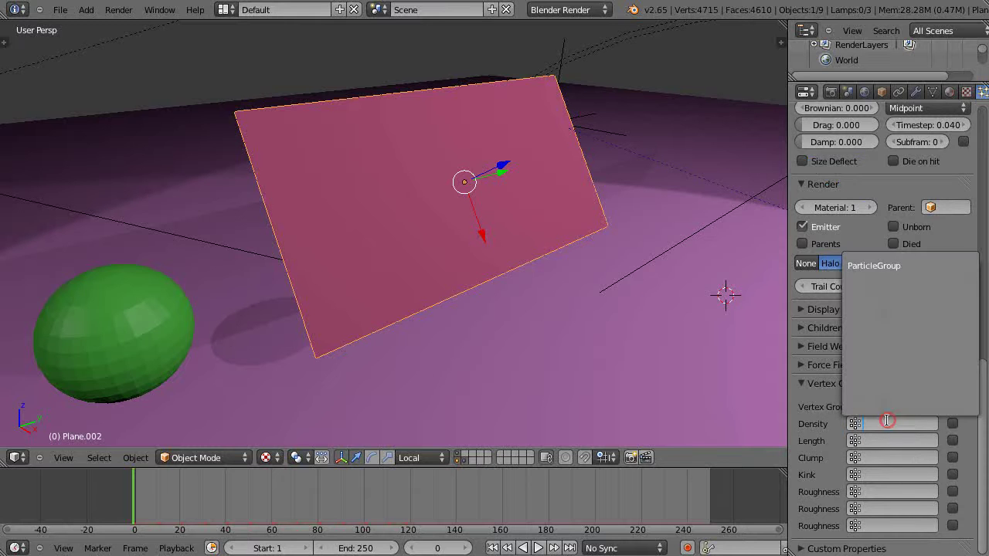
{"action": "left_click", "coordinate": [874, 267]}
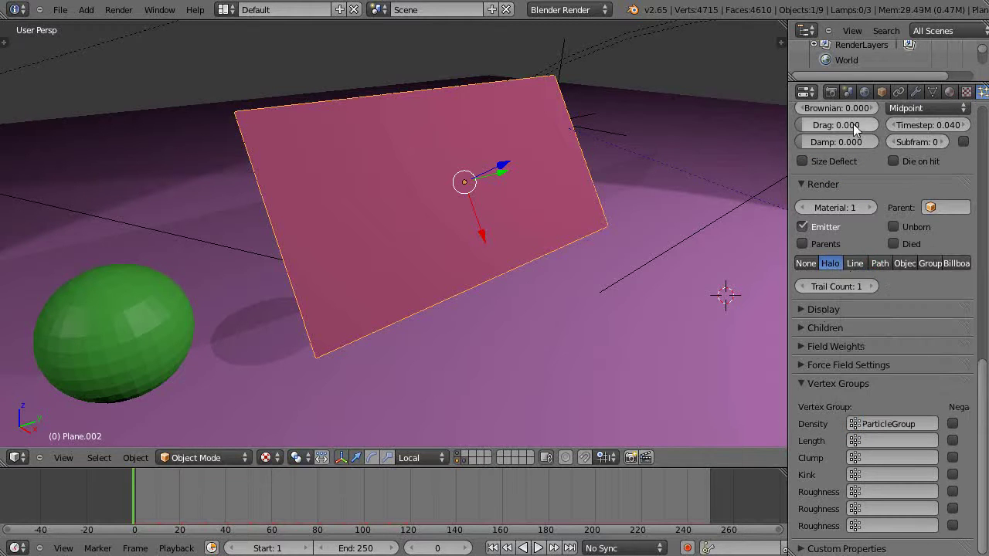
Play the animation to check the emission with the density vertex group applied, and stop playback
{"action": "left_click_drag", "start_coordinate": [983, 404], "coordinate": [983, 104]}
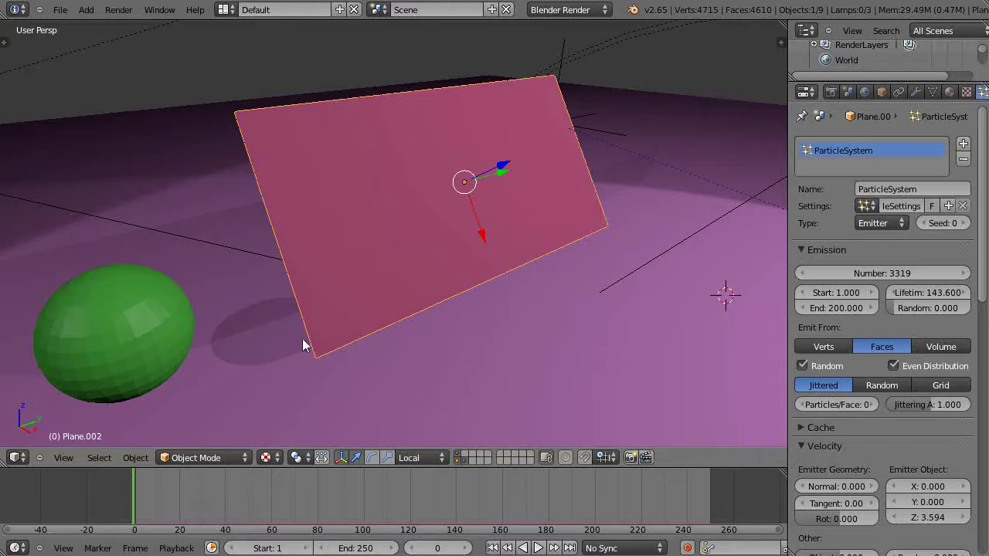
{"action": "key", "text": "alt+a"}
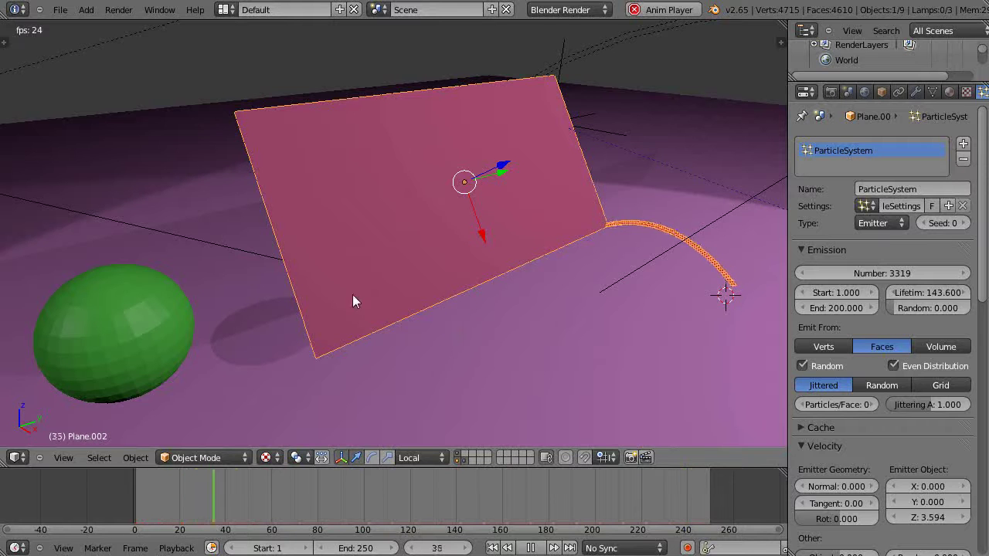
{"action": "key", "text": "Escape"}
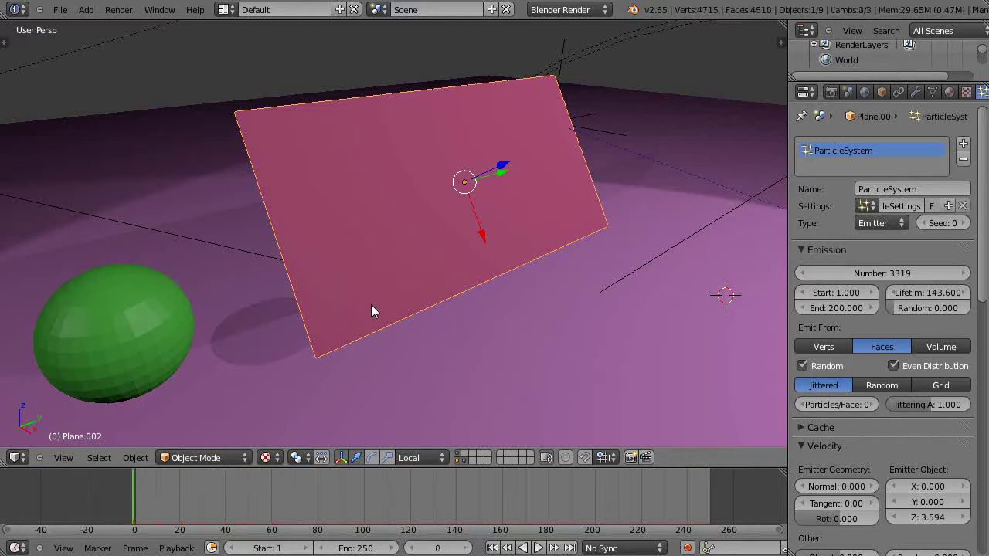
Switch the plane to Weight Paint mode and set the brush to weight 0.612, strength 0.644 and radius 75
{"action": "left_click", "coordinate": [200, 458]}
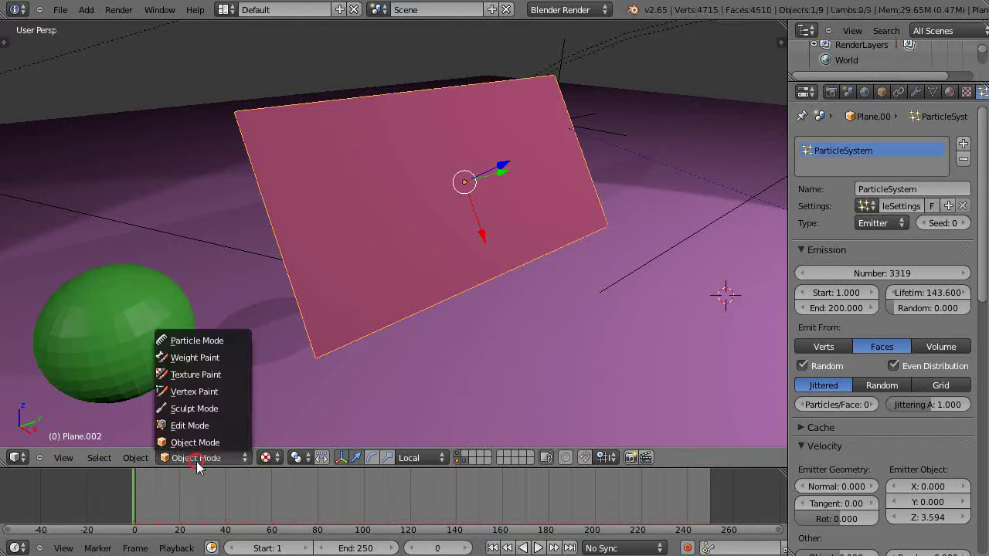
{"action": "left_click", "coordinate": [192, 359]}
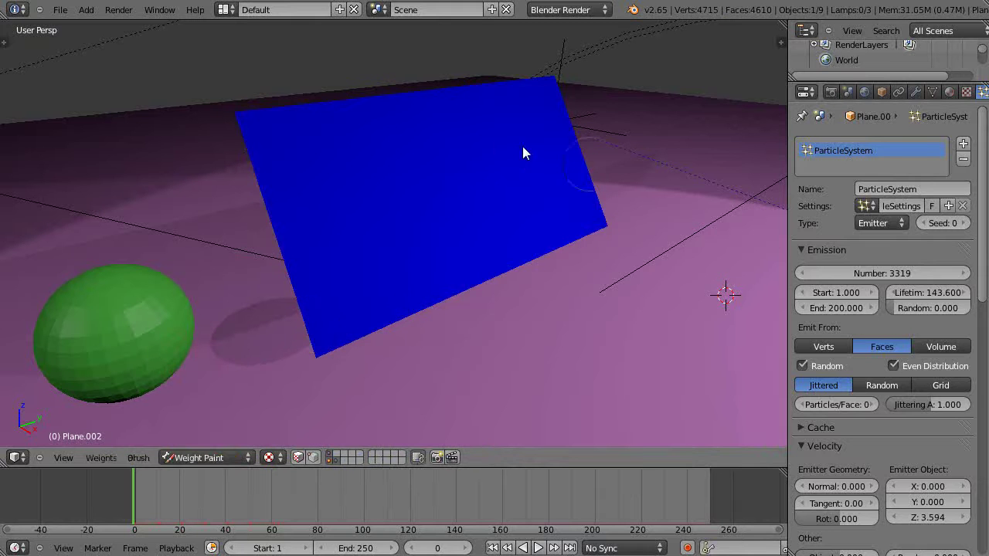
{"action": "key", "text": "t"}
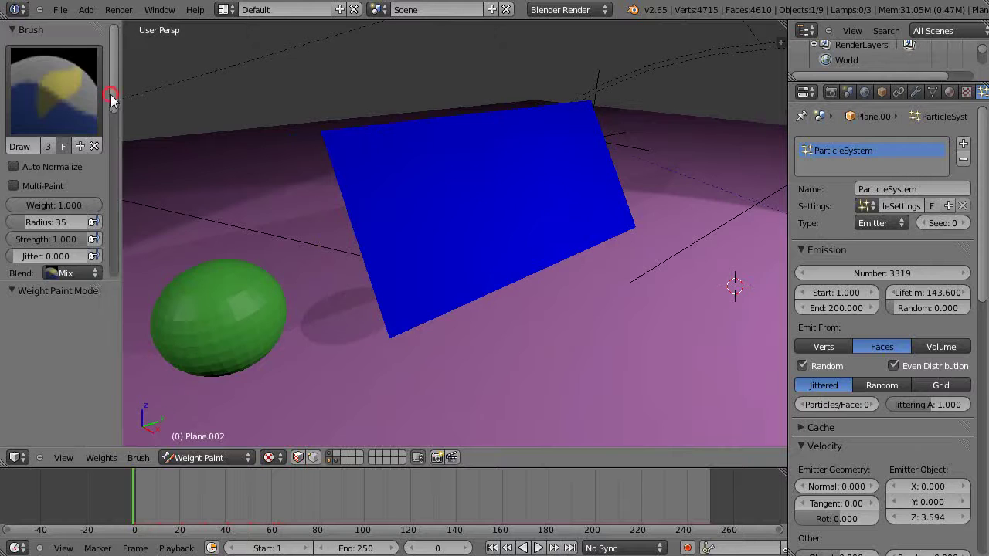
{"action": "mouse_move", "coordinate": [110, 95]}
{"action": "left_mouse_down"}
{"action": "mouse_move", "coordinate": [112, 132]}
{"action": "mouse_move", "coordinate": [115, 81]}
{"action": "left_mouse_up"}
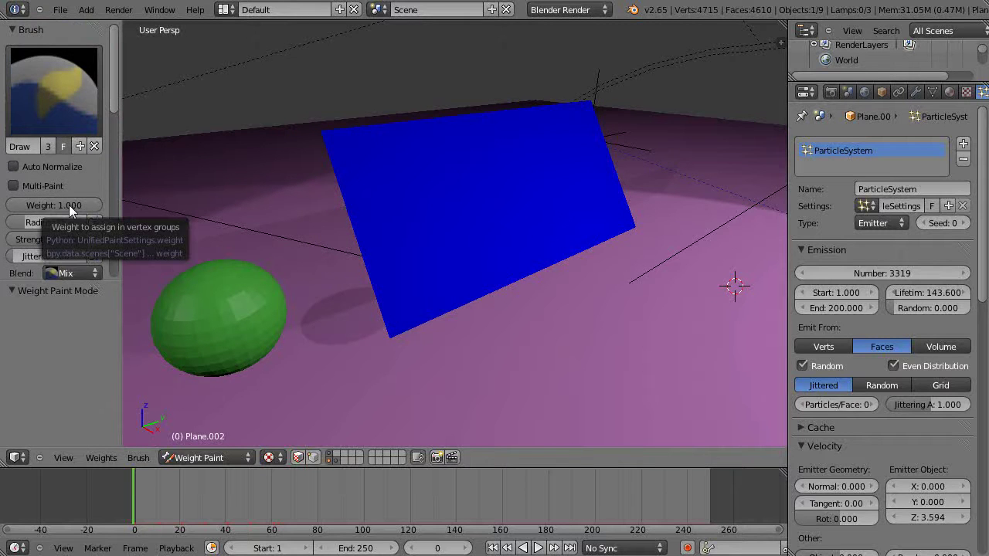
{"action": "left_click_drag", "start_coordinate": [69, 205], "coordinate": [33, 211]}
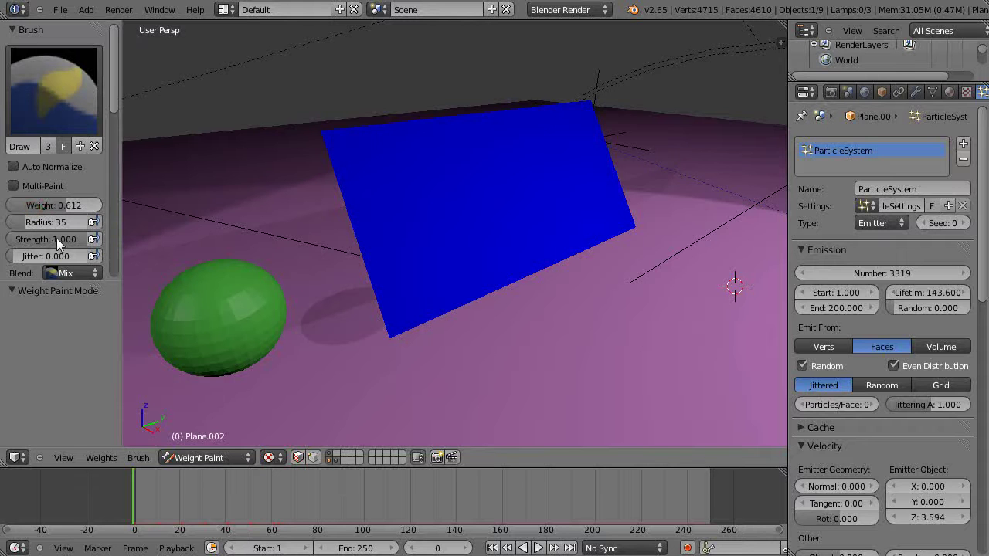
{"action": "mouse_move", "coordinate": [63, 241]}
{"action": "left_mouse_down"}
{"action": "mouse_move", "coordinate": [37, 244]}
{"action": "mouse_move", "coordinate": [48, 224]}
{"action": "left_mouse_up"}
{"action": "key", "text": "f"}
{"action": "left_click", "coordinate": [272, 183]}
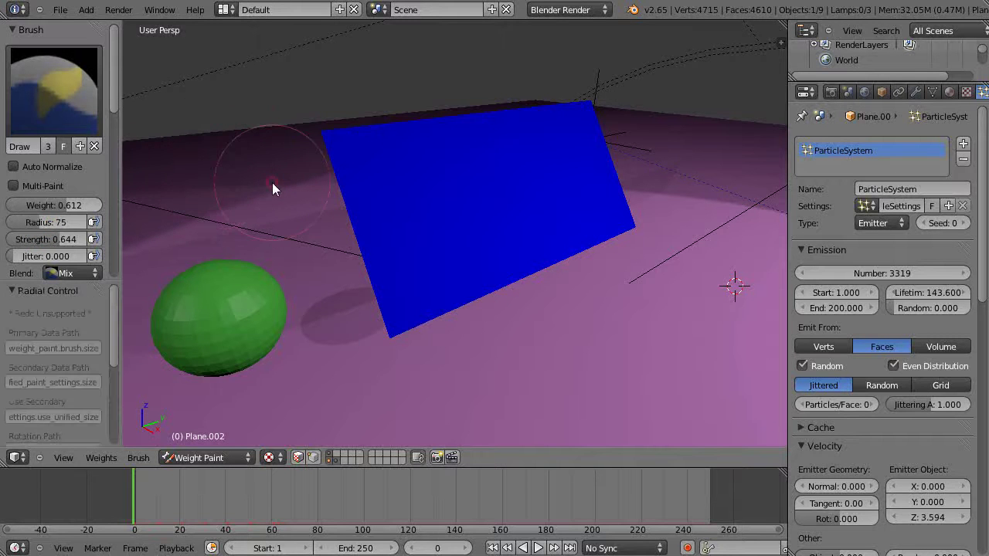
Set the weight paint brush radius to 10 and start playing the animation
{"action": "key", "text": "f"}
{"action": "left_click", "coordinate": [220, 178]}
{"action": "mouse_move", "coordinate": [460, 316]}
{"action": "middle_mouse_down"}
{"action": "mouse_move", "coordinate": [439, 317]}
{"action": "mouse_move", "coordinate": [428, 297]}
{"action": "mouse_move", "coordinate": [406, 306]}
{"action": "mouse_move", "coordinate": [425, 307]}
{"action": "middle_mouse_up"}
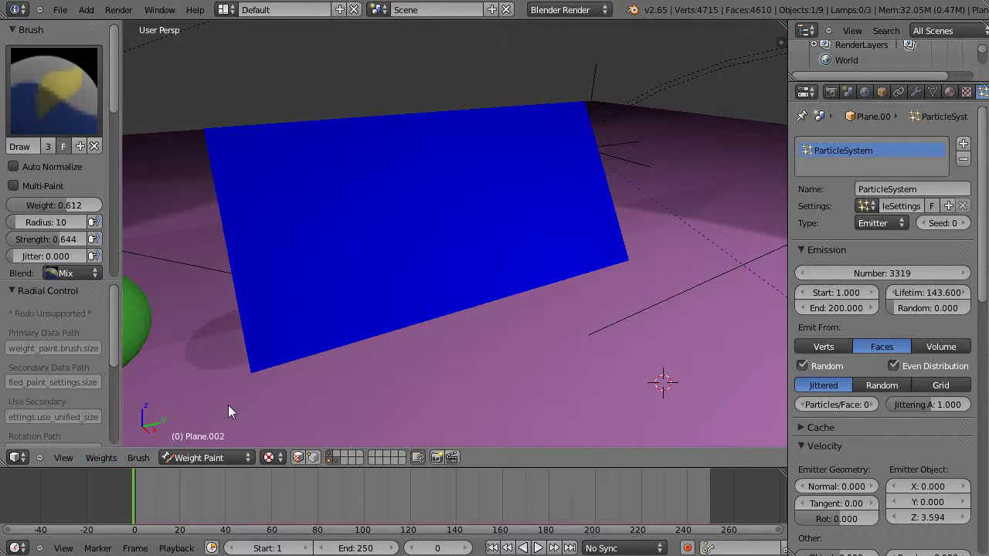
{"action": "key", "text": "alt+a"}
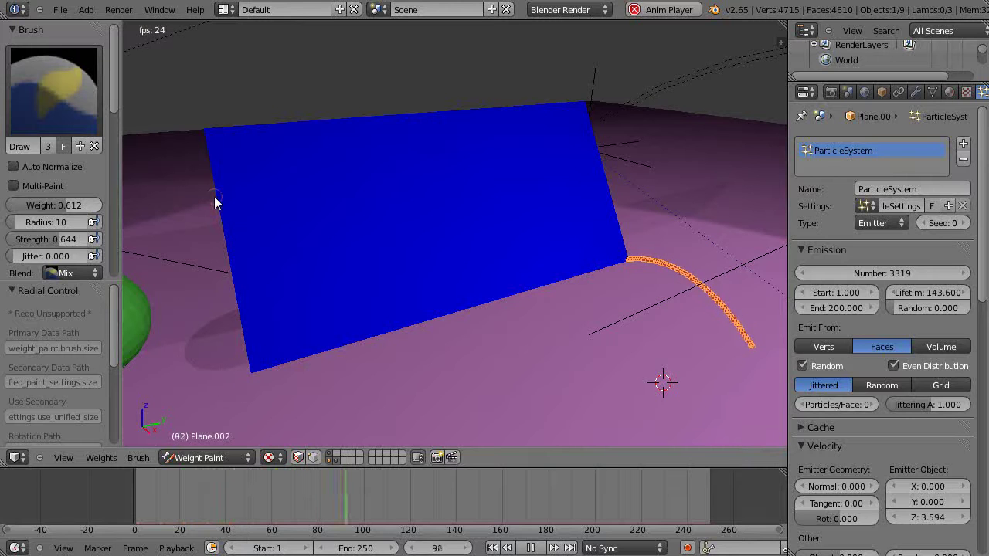
Paint a wavy line across the plane and a short curved stroke beneath it while the animation plays
{"action": "mouse_move", "coordinate": [221, 187]}
{"action": "left_mouse_down"}
{"action": "mouse_move", "coordinate": [236, 181]}
{"action": "mouse_move", "coordinate": [266, 194]}
{"action": "mouse_move", "coordinate": [283, 234]}
{"action": "left_mouse_up"}
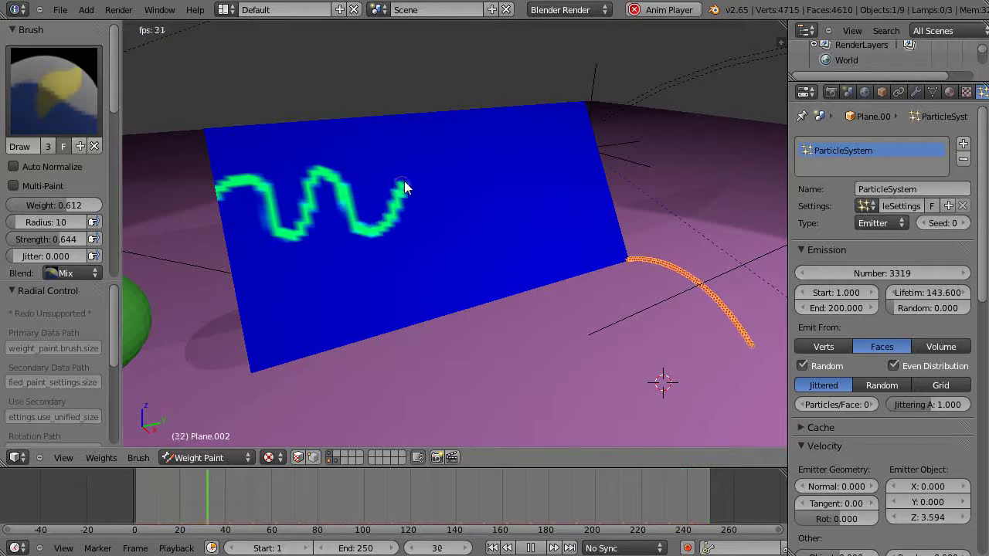
{"action": "left_click_drag", "start_coordinate": [461, 230], "coordinate": [485, 224]}
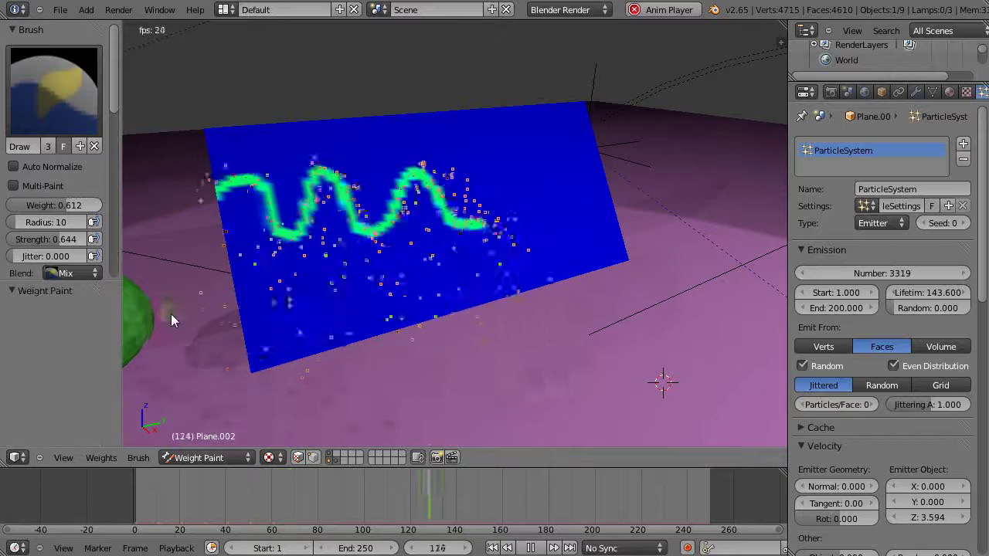
{"action": "middle_click_drag", "start_coordinate": [177, 309], "coordinate": [252, 305]}
{"action": "middle_click_drag", "start_coordinate": [221, 337], "coordinate": [185, 340]}
{"action": "mouse_move", "coordinate": [226, 300]}
{"action": "left_mouse_down"}
{"action": "mouse_move", "coordinate": [353, 324]}
{"action": "mouse_move", "coordinate": [361, 313]}
{"action": "left_mouse_up"}
{"action": "mouse_move", "coordinate": [196, 400]}
{"action": "middle_mouse_down"}
{"action": "mouse_move", "coordinate": [278, 364]}
{"action": "mouse_move", "coordinate": [282, 353]}
{"action": "mouse_move", "coordinate": [201, 399]}
{"action": "mouse_move", "coordinate": [412, 260]}
{"action": "middle_mouse_up"}
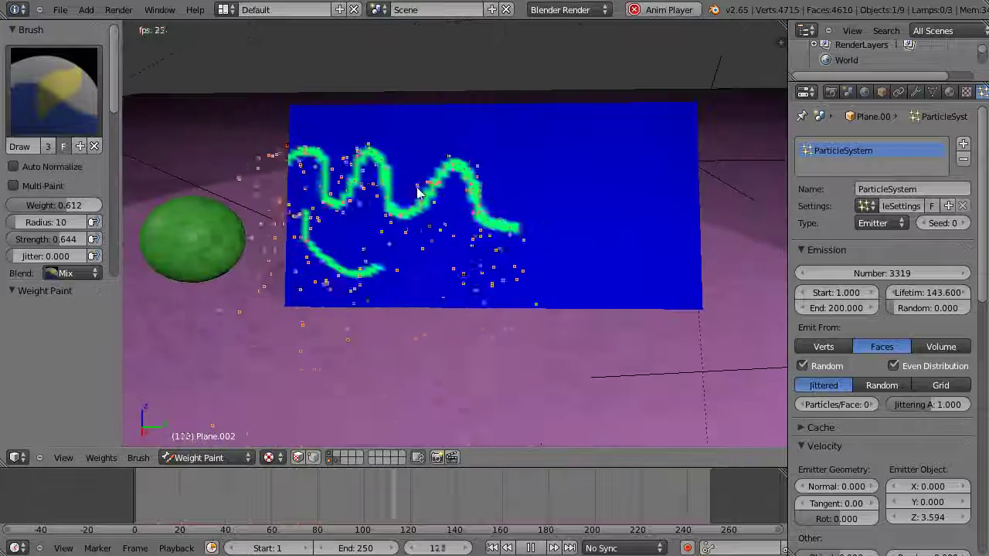
Set the brush weight to 0.802 and check the particle emission from the painted strokes
{"action": "middle_click_drag", "start_coordinate": [453, 188], "coordinate": [459, 229]}
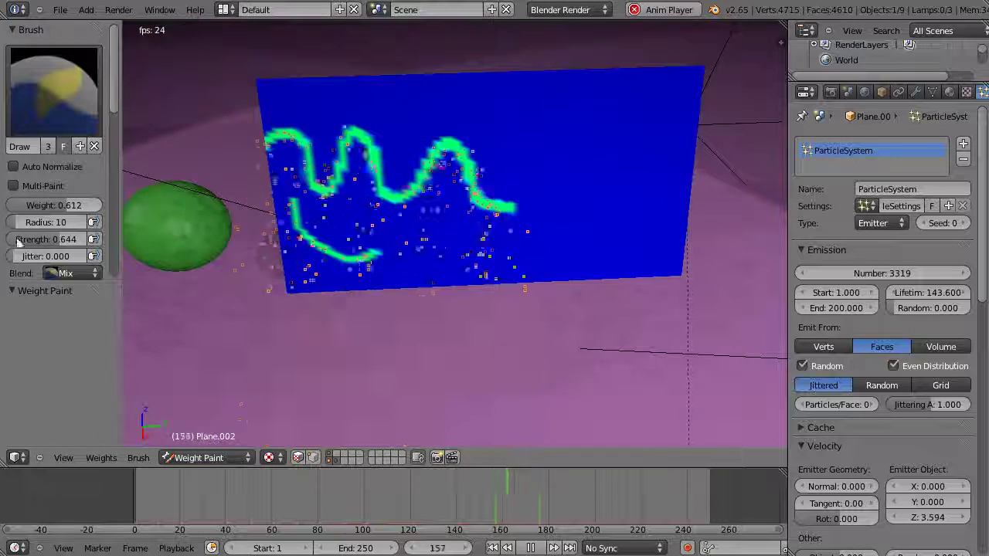
{"action": "left_click_drag", "start_coordinate": [39, 210], "coordinate": [58, 209]}
{"action": "scroll", "coordinate": [454, 232], "scroll_direction": "up", "scroll_amount": 2}
{"action": "middle_click_drag", "start_coordinate": [453, 237], "coordinate": [428, 285], "text": "shift"}
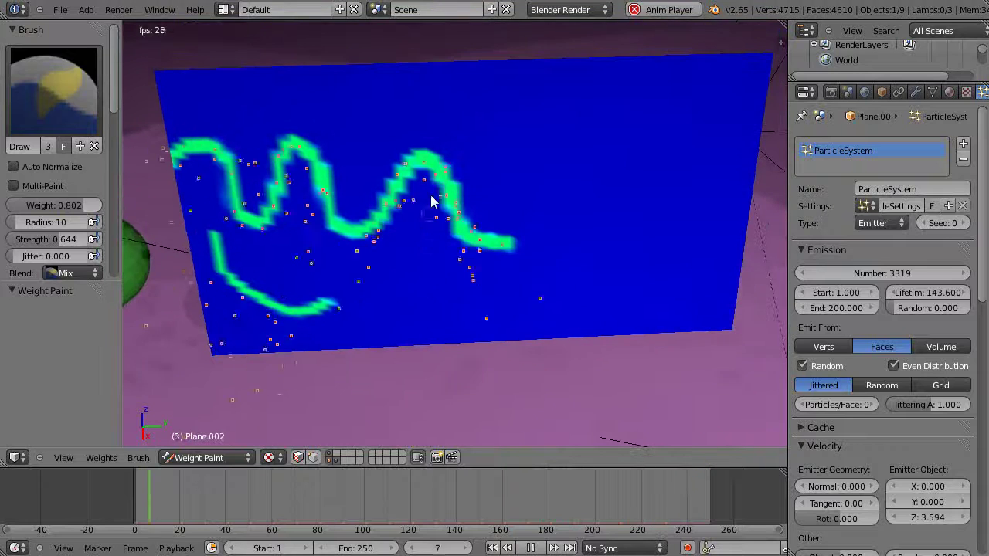
{"action": "middle_click_drag", "start_coordinate": [430, 197], "coordinate": [431, 168]}
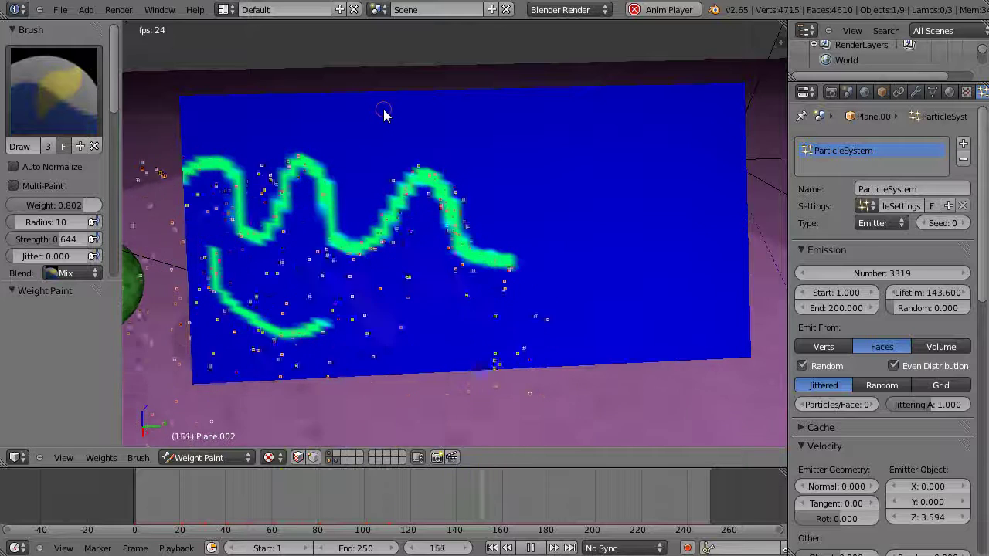
Undo the brush weight change, the curved stroke and the wavy line on the plane
{"action": "key", "text": "ctrl+z"}
{"action": "key", "text": "ctrl+z"}
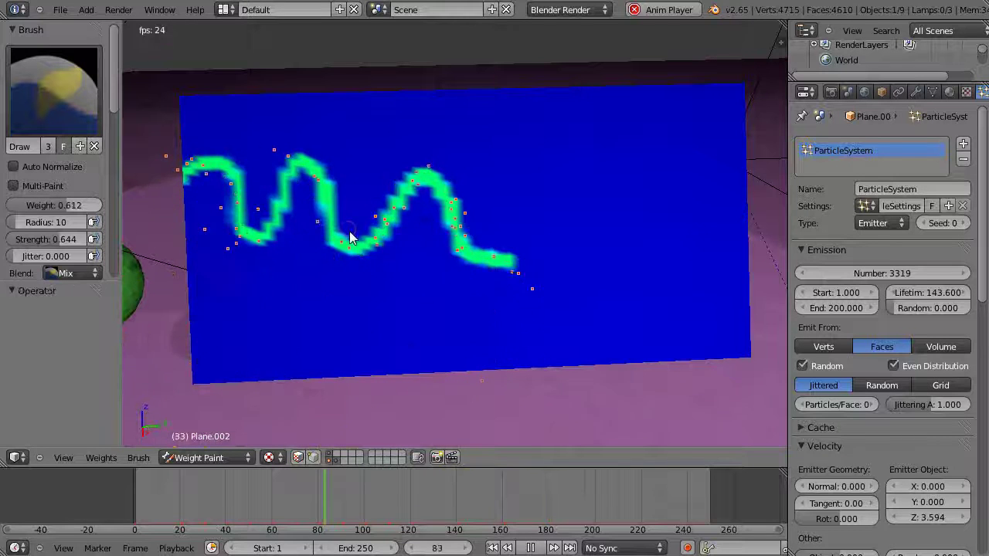
{"action": "key", "text": "ctrl+z"}
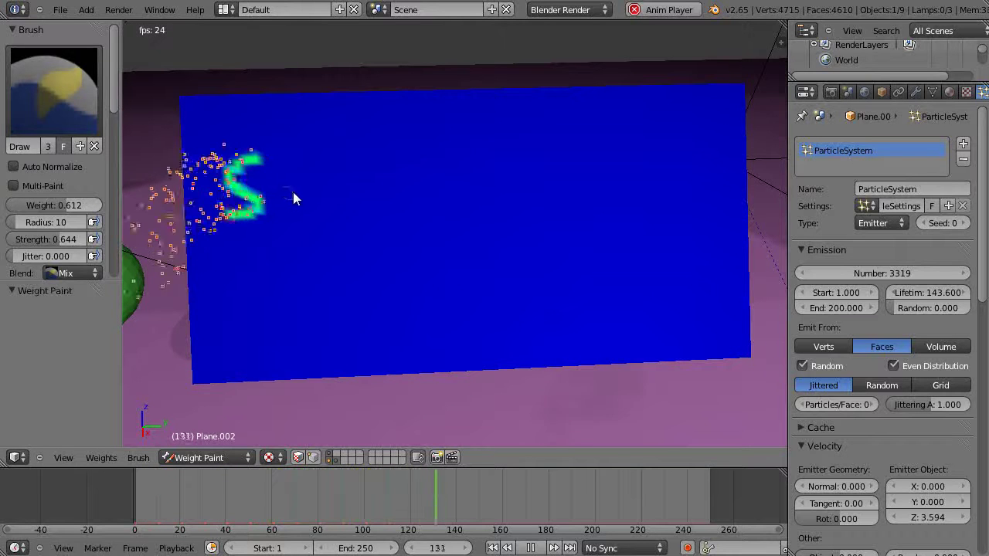
Weight-paint the lettering "SciFi Animator" across the upper part of the plane, with "com" beneath its end
{"action": "mouse_move", "coordinate": [303, 190]}
{"action": "left_mouse_down"}
{"action": "mouse_move", "coordinate": [283, 196]}
{"action": "mouse_move", "coordinate": [289, 212]}
{"action": "mouse_move", "coordinate": [334, 220]}
{"action": "left_mouse_up"}
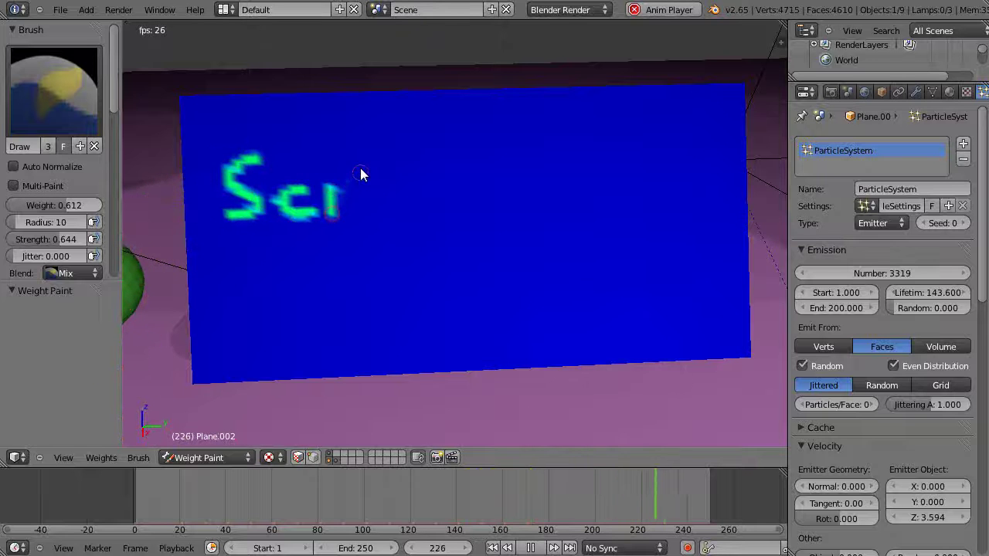
{"action": "left_click_drag", "start_coordinate": [362, 158], "coordinate": [397, 154]}
{"action": "mouse_move", "coordinate": [359, 184]}
{"action": "left_mouse_down"}
{"action": "mouse_move", "coordinate": [388, 185]}
{"action": "mouse_move", "coordinate": [409, 209]}
{"action": "left_mouse_up"}
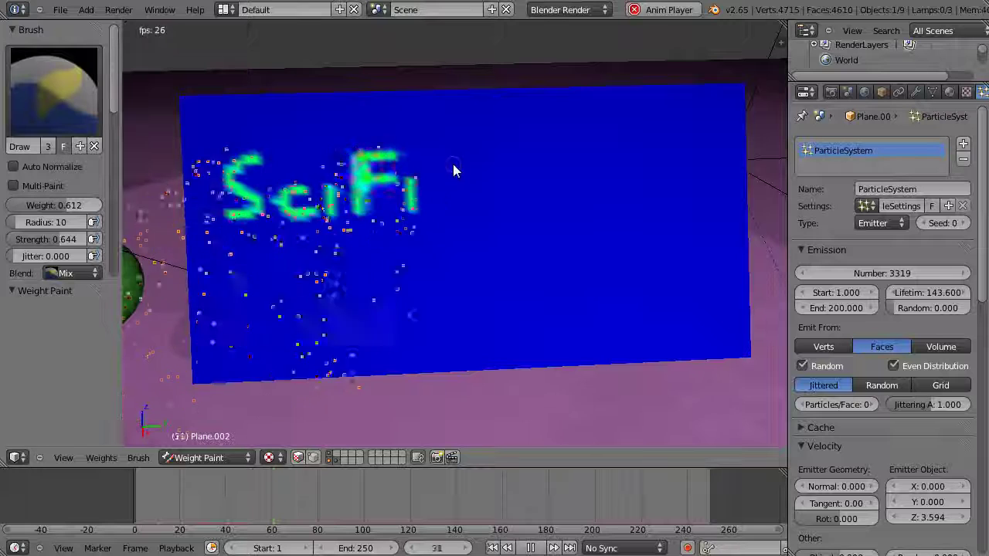
{"action": "left_click_drag", "start_coordinate": [461, 152], "coordinate": [443, 207]}
{"action": "mouse_move", "coordinate": [459, 154]}
{"action": "left_mouse_down"}
{"action": "mouse_move", "coordinate": [482, 203]}
{"action": "mouse_move", "coordinate": [464, 192]}
{"action": "mouse_move", "coordinate": [507, 205]}
{"action": "mouse_move", "coordinate": [519, 177]}
{"action": "mouse_move", "coordinate": [579, 187]}
{"action": "mouse_move", "coordinate": [593, 175]}
{"action": "mouse_move", "coordinate": [596, 206]}
{"action": "mouse_move", "coordinate": [620, 183]}
{"action": "mouse_move", "coordinate": [635, 205]}
{"action": "left_mouse_up"}
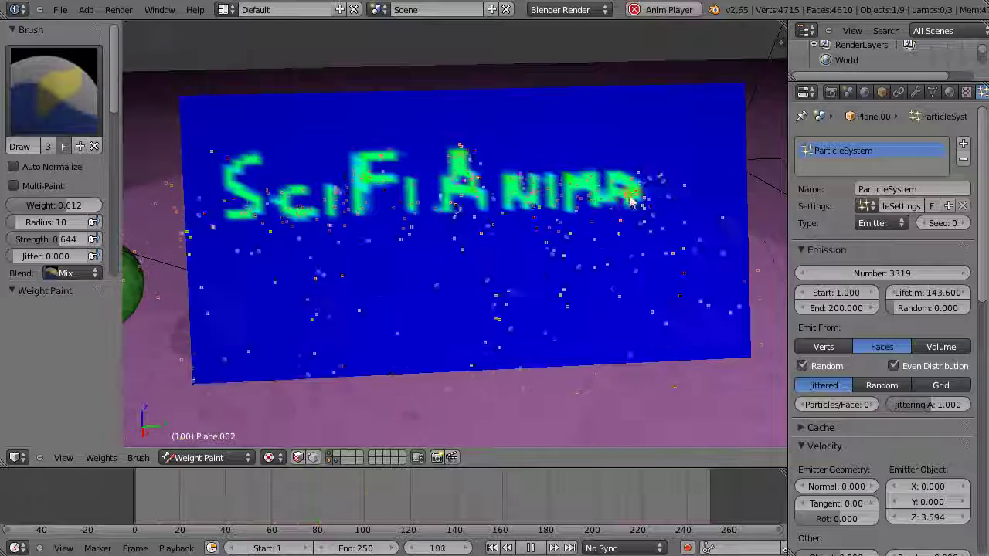
{"action": "mouse_move", "coordinate": [660, 182]}
{"action": "left_mouse_down"}
{"action": "mouse_move", "coordinate": [656, 192]}
{"action": "mouse_move", "coordinate": [679, 177]}
{"action": "mouse_move", "coordinate": [669, 212]}
{"action": "mouse_move", "coordinate": [675, 186]}
{"action": "mouse_move", "coordinate": [742, 205]}
{"action": "left_mouse_up"}
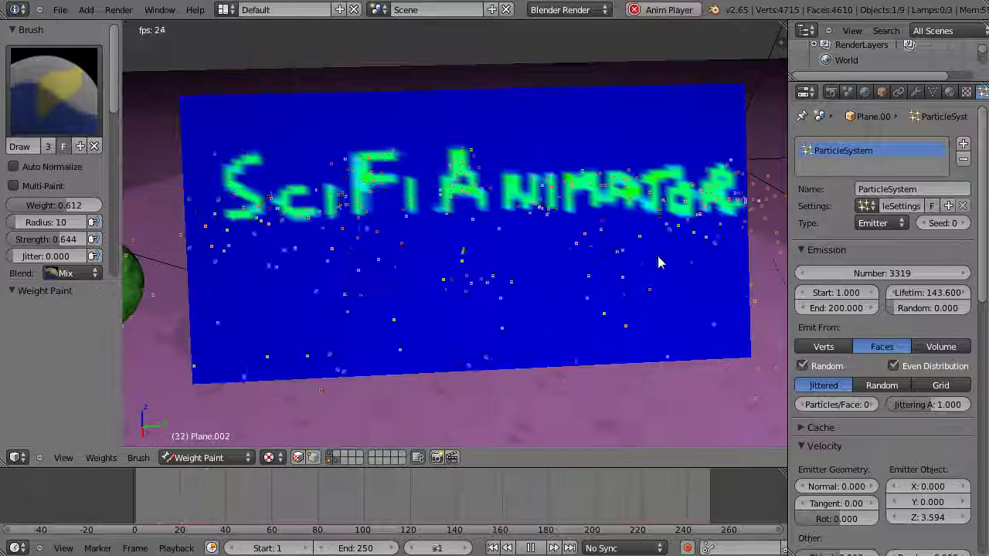
{"action": "mouse_move", "coordinate": [657, 263]}
{"action": "left_mouse_down"}
{"action": "mouse_move", "coordinate": [636, 266]}
{"action": "mouse_move", "coordinate": [673, 276]}
{"action": "mouse_move", "coordinate": [672, 286]}
{"action": "mouse_move", "coordinate": [660, 268]}
{"action": "mouse_move", "coordinate": [697, 263]}
{"action": "mouse_move", "coordinate": [726, 287]}
{"action": "left_mouse_up"}
Examine the particle emission from the painted lettering from farther away and at a lower, oblique angle
{"action": "scroll", "coordinate": [420, 335], "scroll_direction": "down", "scroll_amount": 2}
{"action": "mouse_move", "coordinate": [420, 335]}
{"action": "middle_mouse_down"}
{"action": "mouse_move", "coordinate": [516, 319]}
{"action": "mouse_move", "coordinate": [520, 247]}
{"action": "middle_mouse_up"}
{"action": "scroll", "coordinate": [522, 249], "scroll_direction": "down", "scroll_amount": 3}
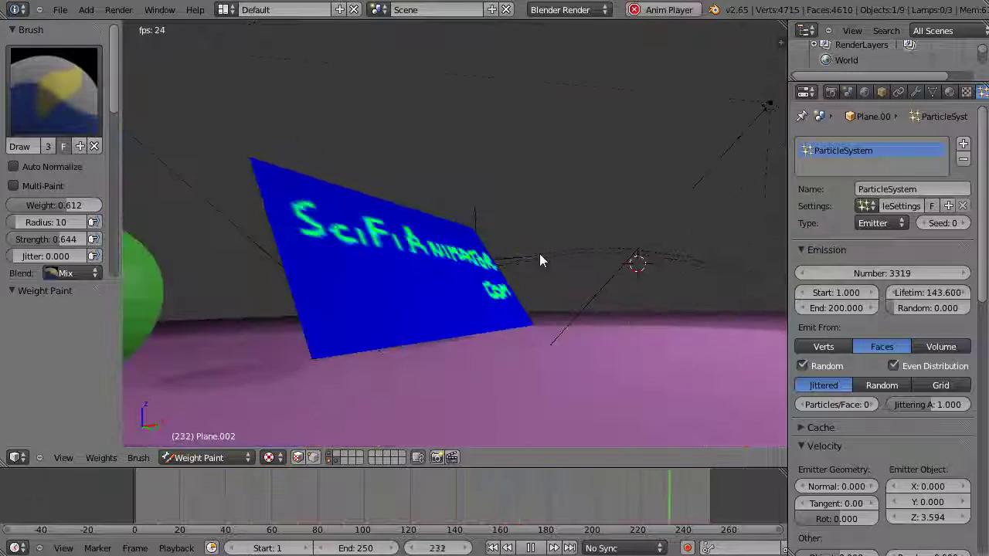